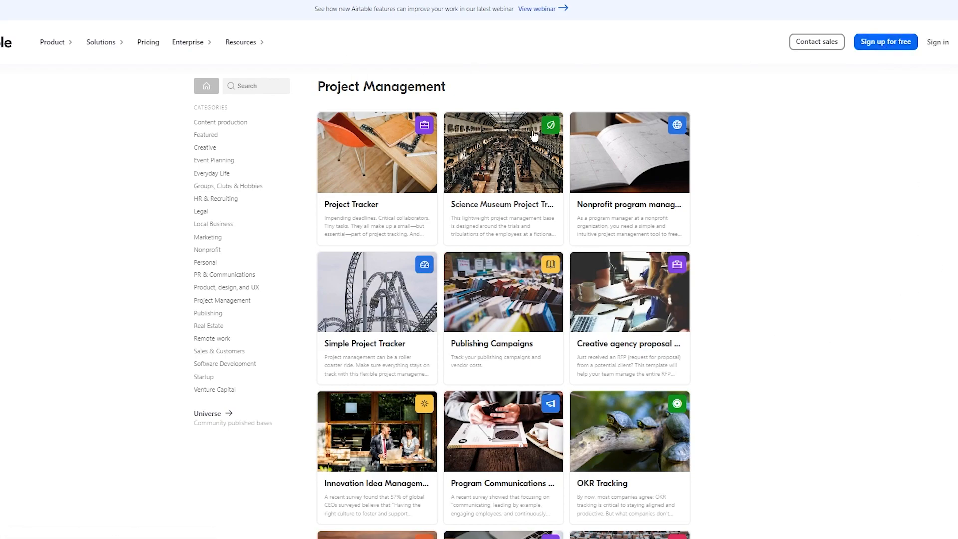
- Start a free Airtable sign-up with a pasted temporary email address
{"action": "left_click", "coordinate": [891, 45]}
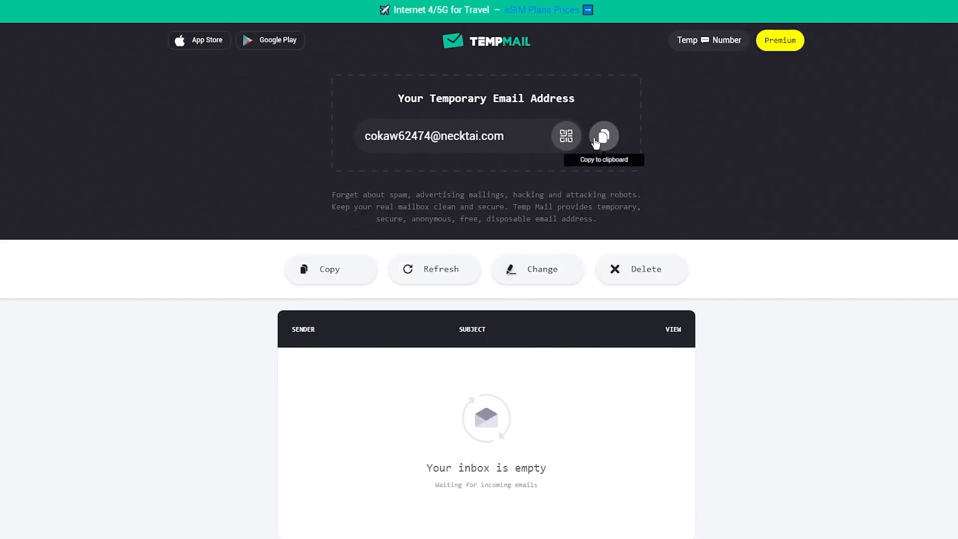
{"action": "left_click", "coordinate": [602, 137]}
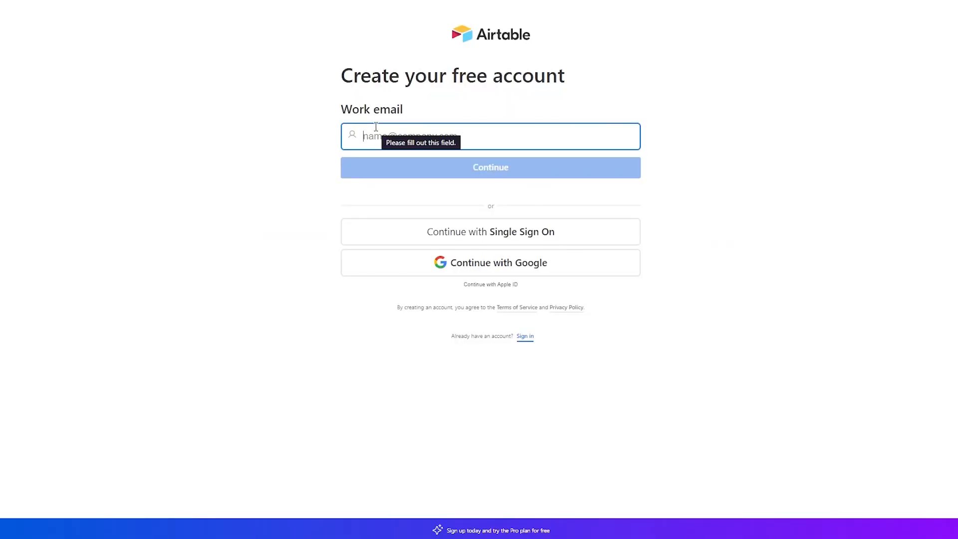
{"action": "key", "text": "ctrl+v"}
{"action": "left_click", "coordinate": [424, 172]}
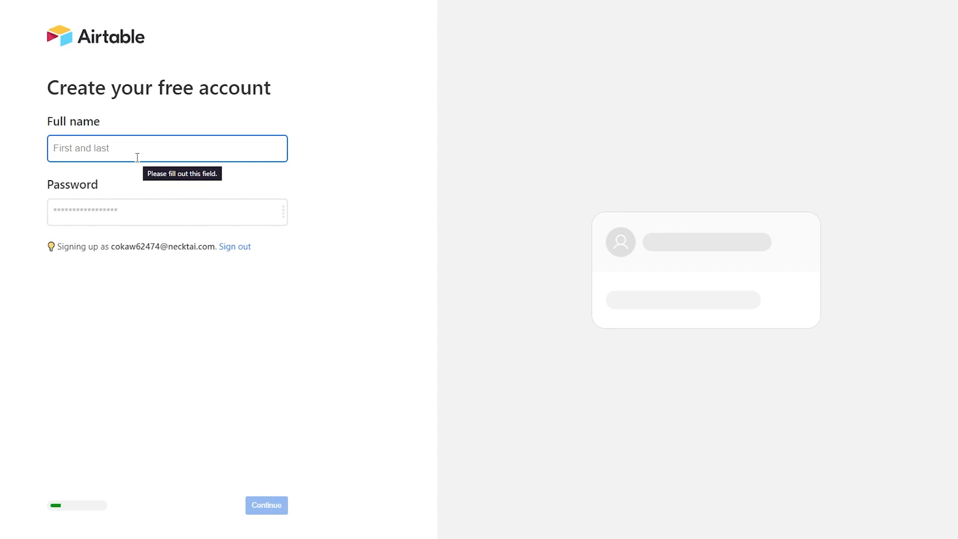
- Enter the account holder's full name and a password to create the account
{"action": "left_click", "coordinate": [100, 213]}
{"action": "type", "text": "••••"}
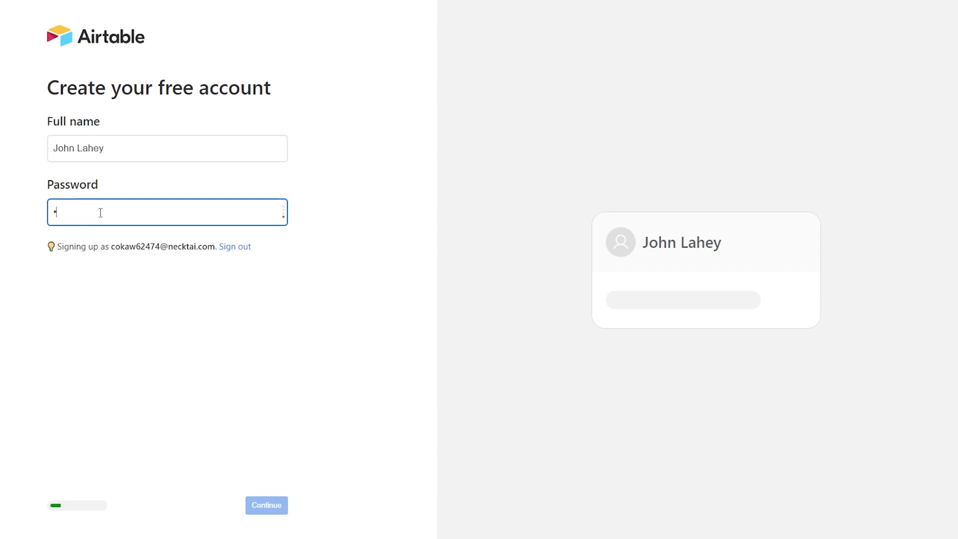
{"action": "type", "text": "••••"}
{"action": "left_click", "coordinate": [320, 387]}
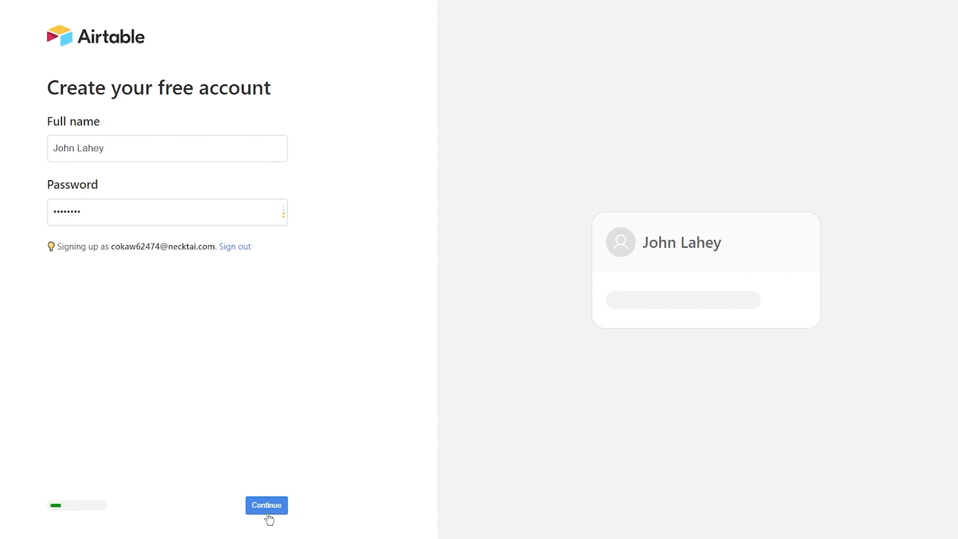
{"action": "left_click", "coordinate": [267, 514]}
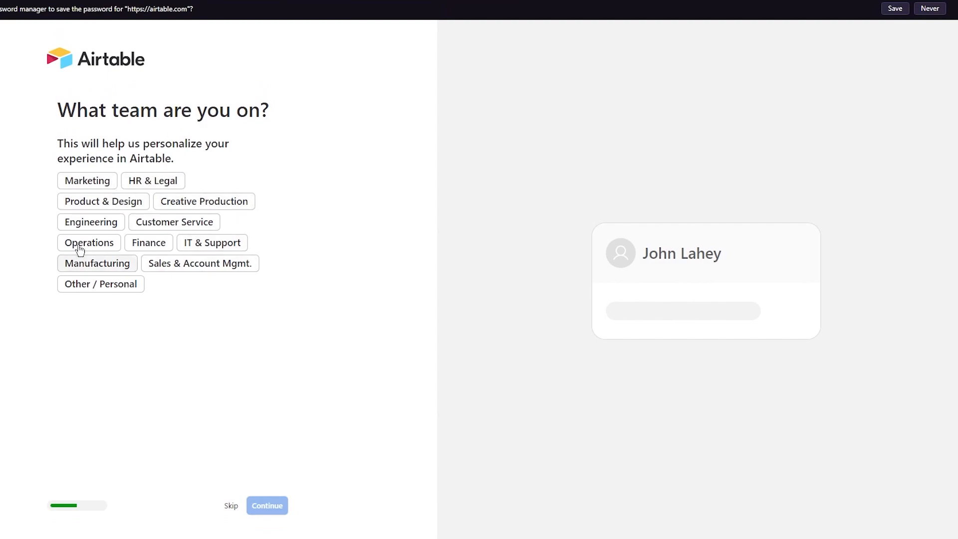
- Choose IT & Support as the team, then skip inviting coworkers and importing data
{"action": "left_click", "coordinate": [109, 227]}
{"action": "left_click", "coordinate": [225, 247]}
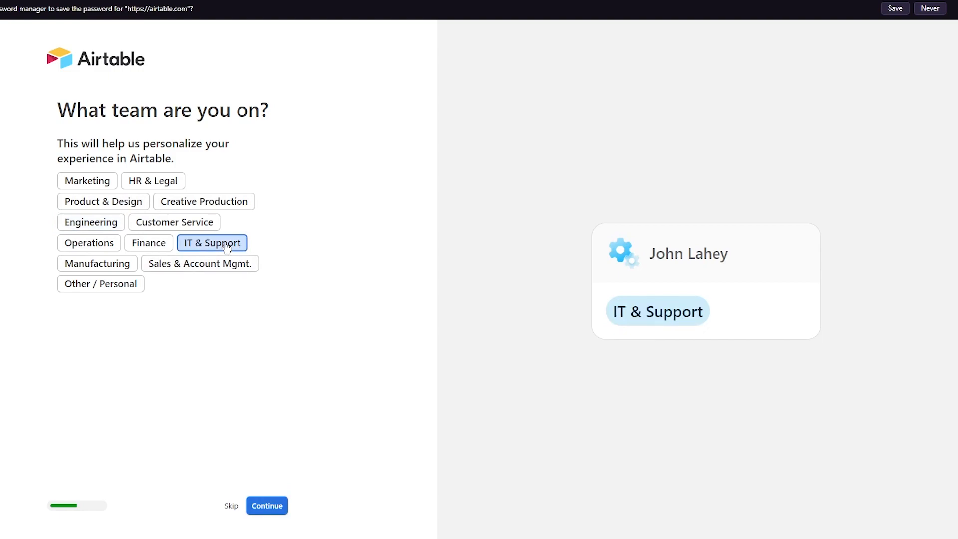
{"action": "left_click", "coordinate": [260, 511]}
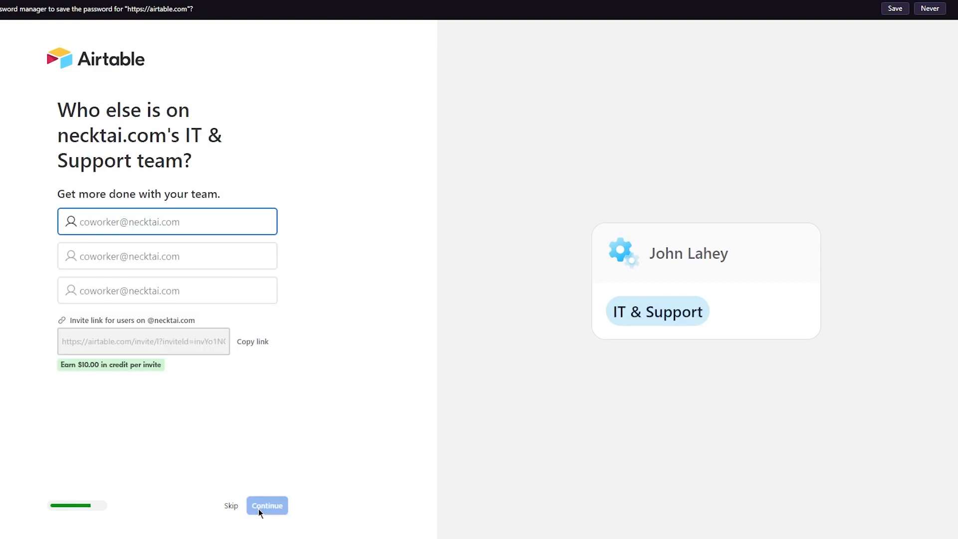
{"action": "left_click", "coordinate": [232, 507]}
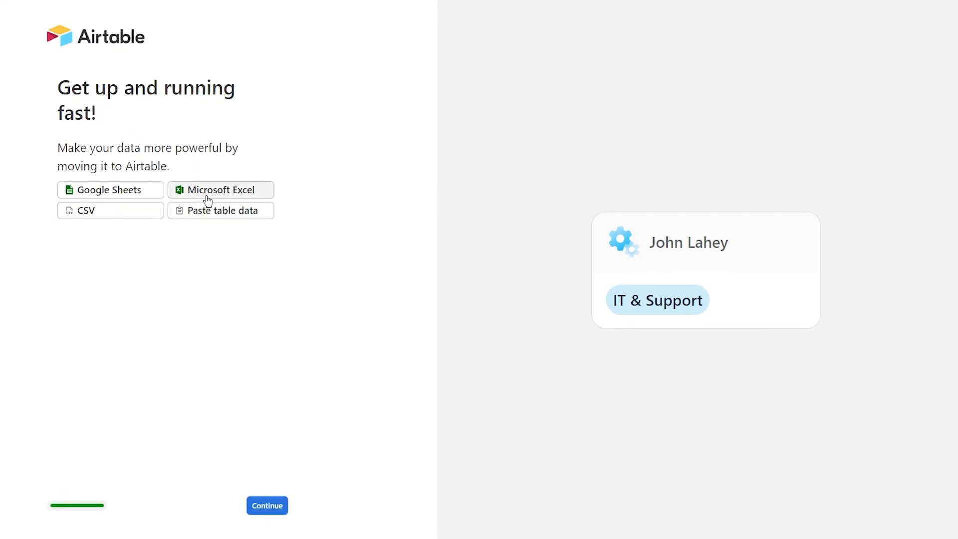
{"action": "left_click", "coordinate": [269, 507]}
{"action": "left_click", "coordinate": [203, 174]}
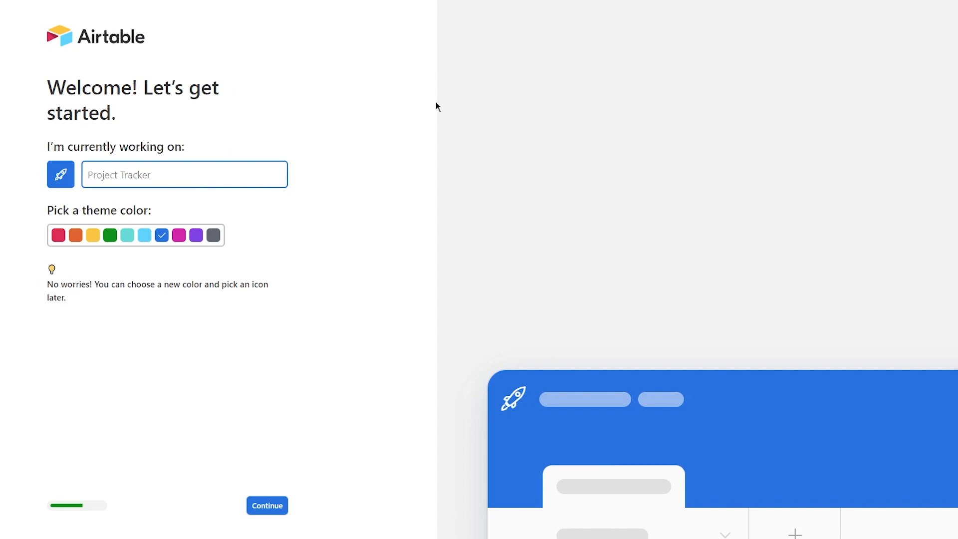
- Name the base 'bjkbkjbk' and give it the magenta theme colour
{"action": "type", "text": "bjkbkjbk"}
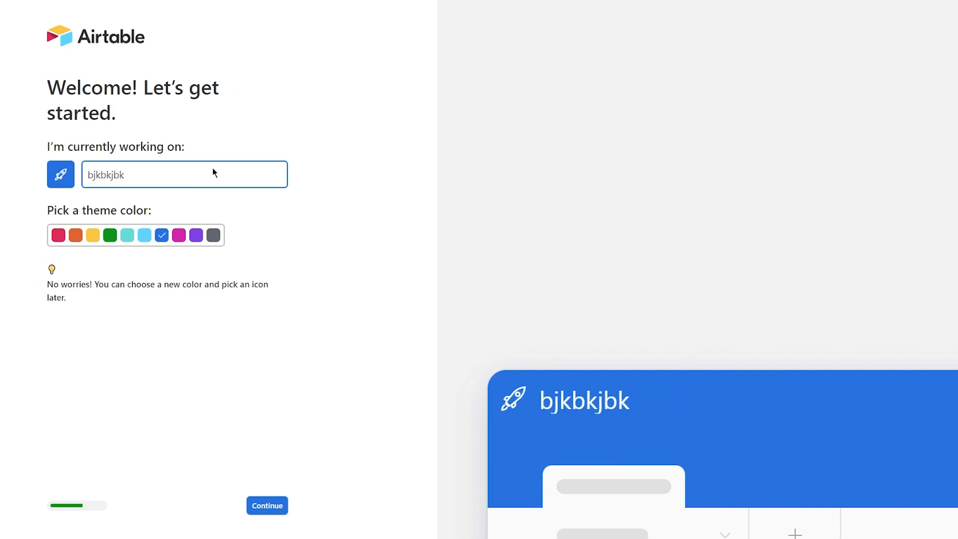
{"action": "left_click", "coordinate": [144, 235]}
{"action": "left_click", "coordinate": [178, 235]}
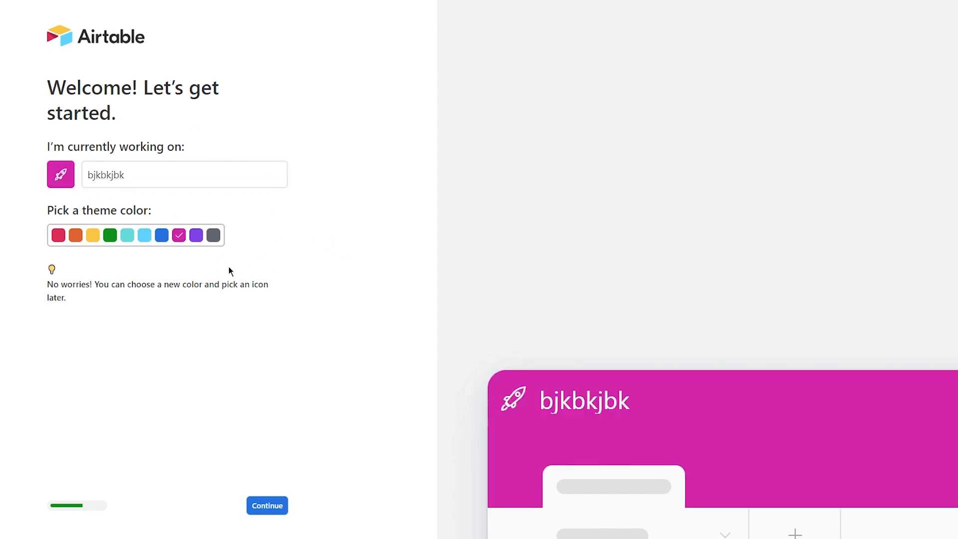
{"action": "left_click", "coordinate": [262, 510]}
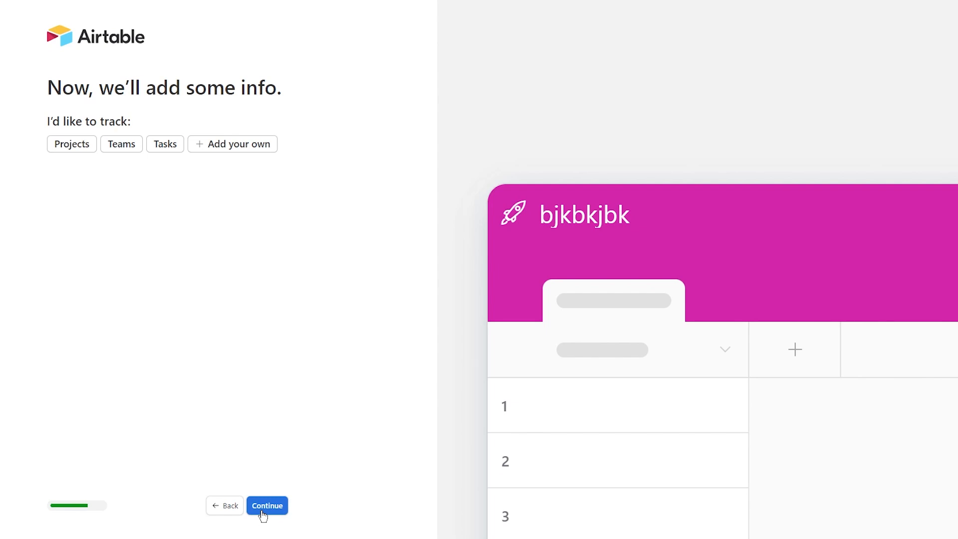
- Choose Projects as what the new base will track
{"action": "left_click", "coordinate": [121, 145]}
{"action": "left_click", "coordinate": [165, 148]}
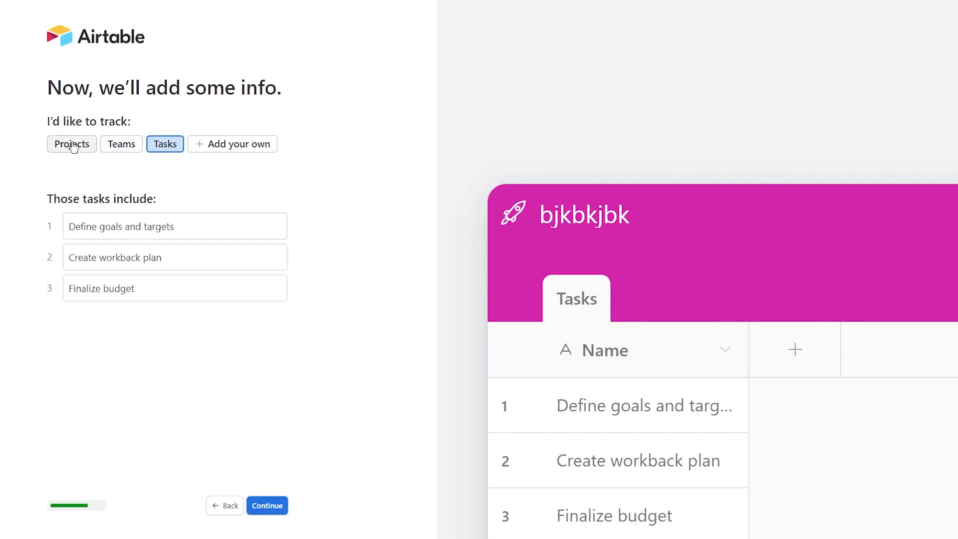
{"action": "left_click", "coordinate": [74, 146]}
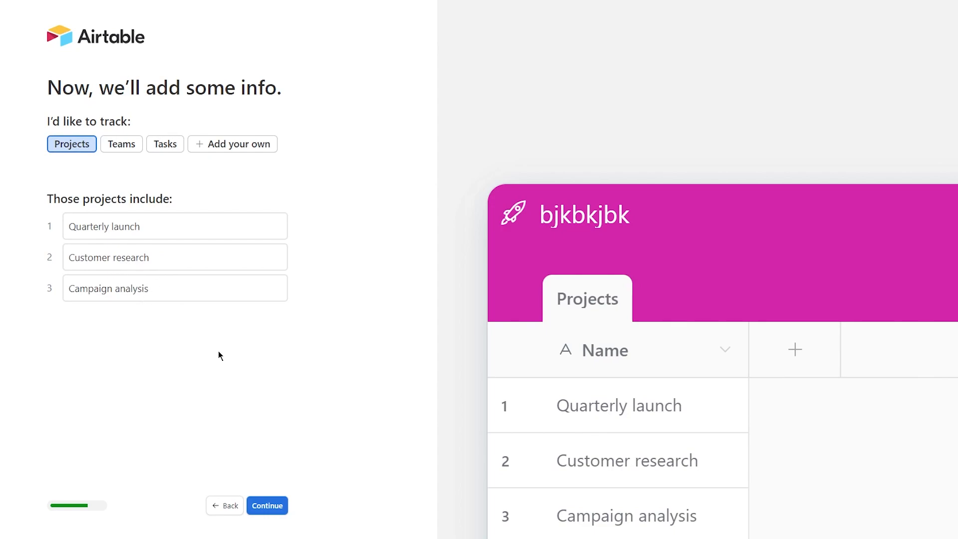
{"action": "left_click", "coordinate": [266, 505]}
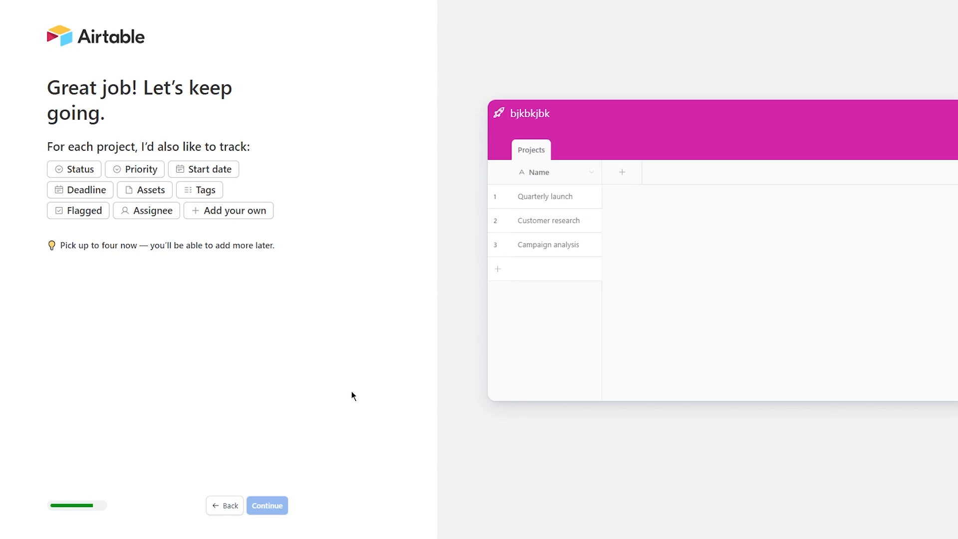
- Add Status, Priority, Start date and Tags fields, and leave automations for later
{"action": "left_click", "coordinate": [89, 171]}
{"action": "left_click", "coordinate": [124, 170]}
{"action": "left_click", "coordinate": [181, 170]}
{"action": "left_click", "coordinate": [204, 190]}
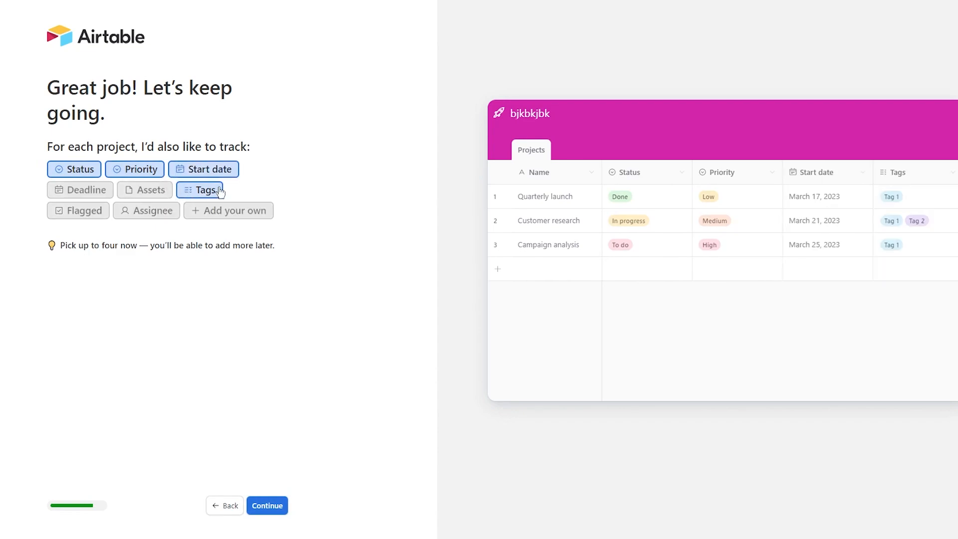
{"action": "left_click", "coordinate": [269, 506]}
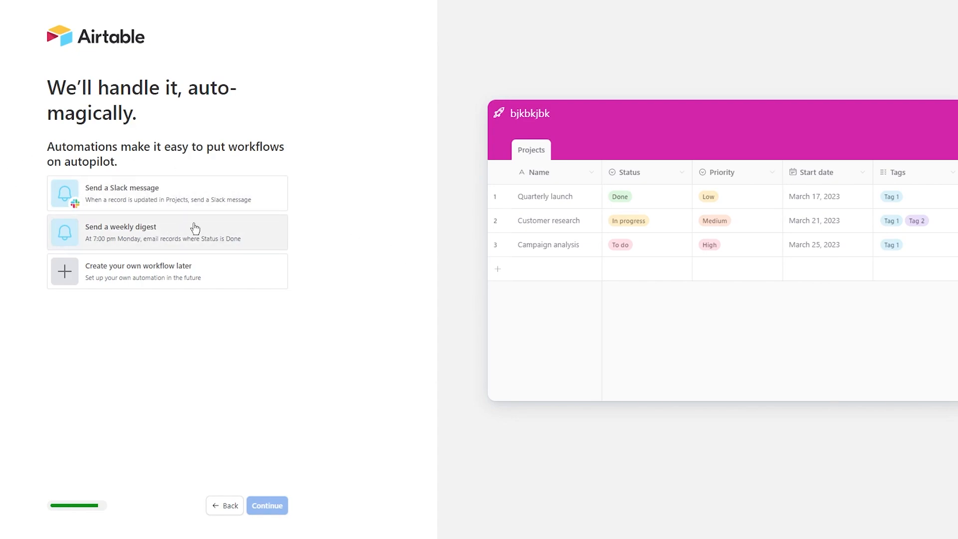
{"action": "left_click", "coordinate": [145, 275]}
{"action": "left_click", "coordinate": [263, 505]}
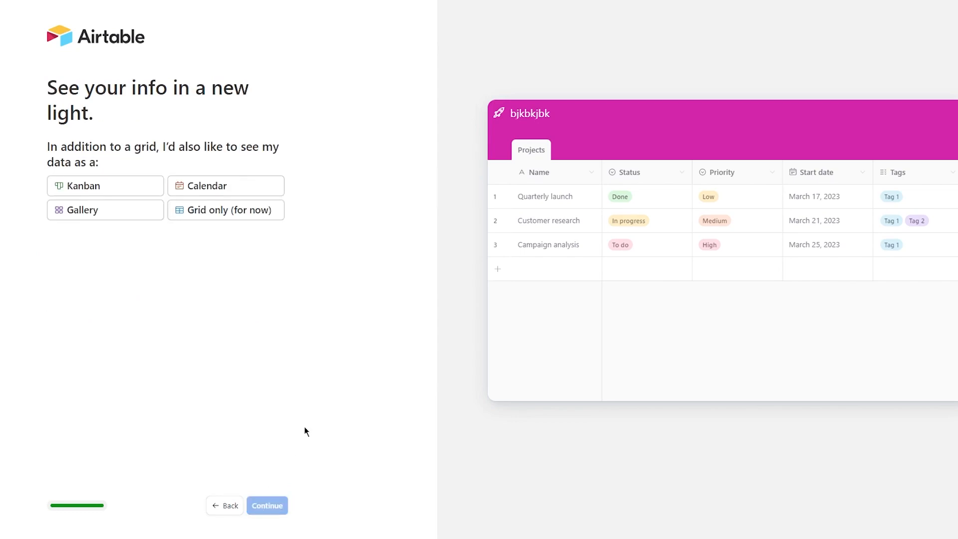
- Pick Kanban as the extra view and finish onboarding to create the base
{"action": "left_click", "coordinate": [143, 186]}
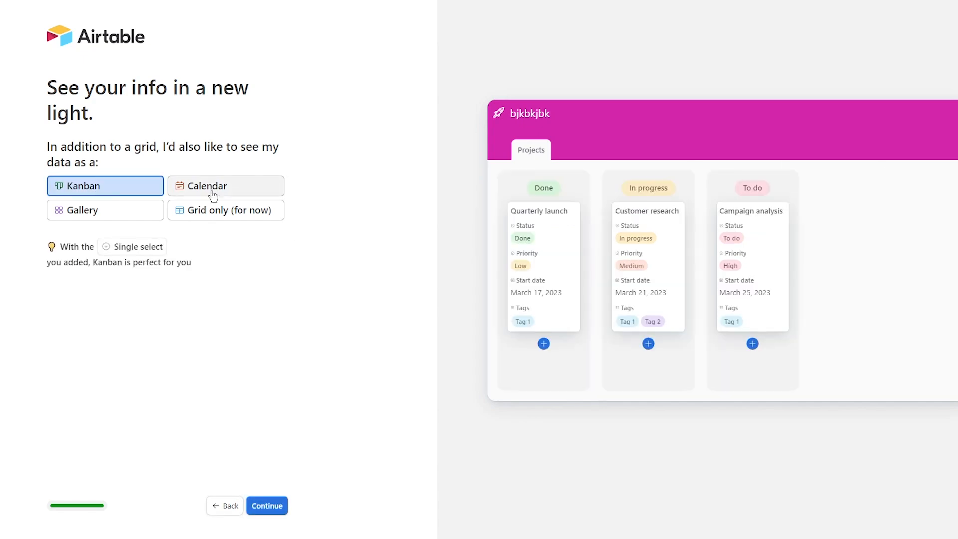
{"action": "left_click", "coordinate": [213, 193]}
{"action": "left_click", "coordinate": [105, 210]}
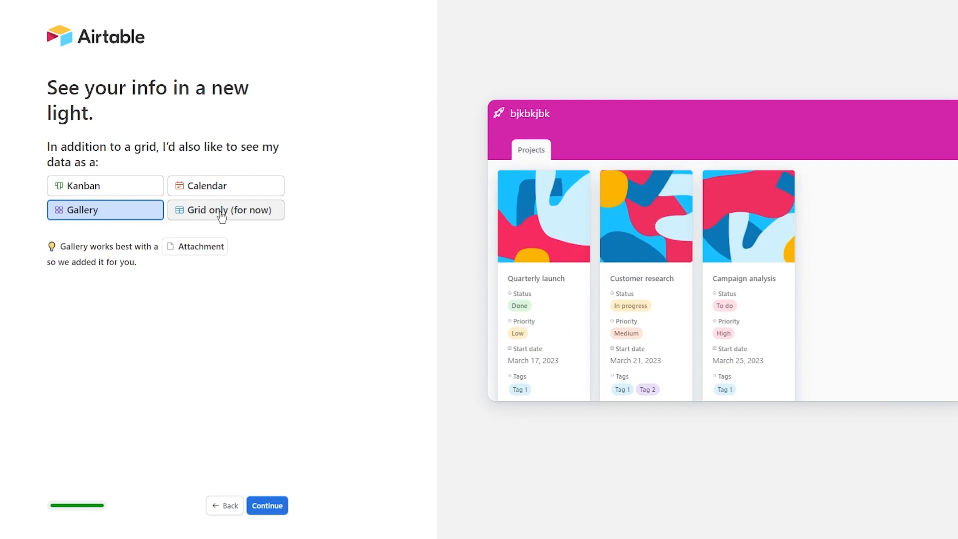
{"action": "left_click", "coordinate": [141, 192]}
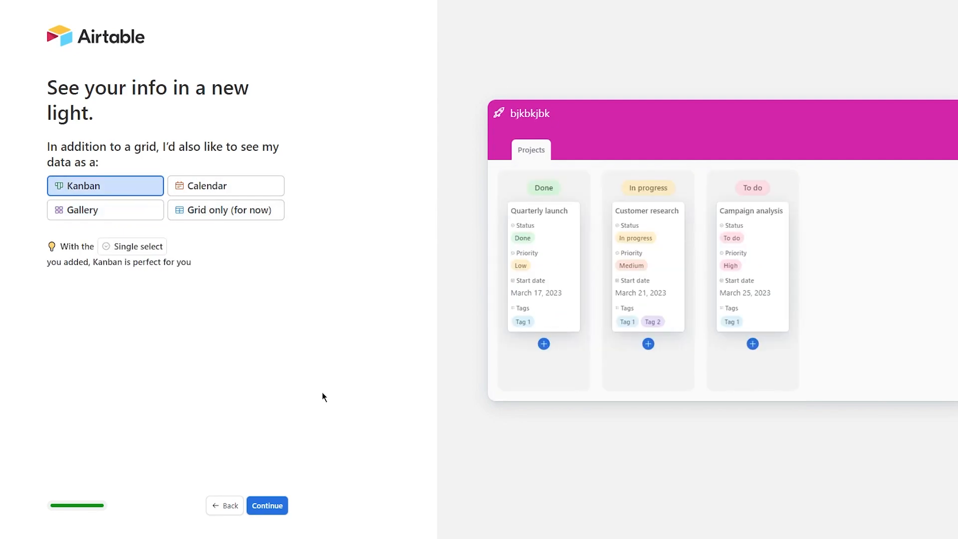
{"action": "left_click", "coordinate": [268, 506]}
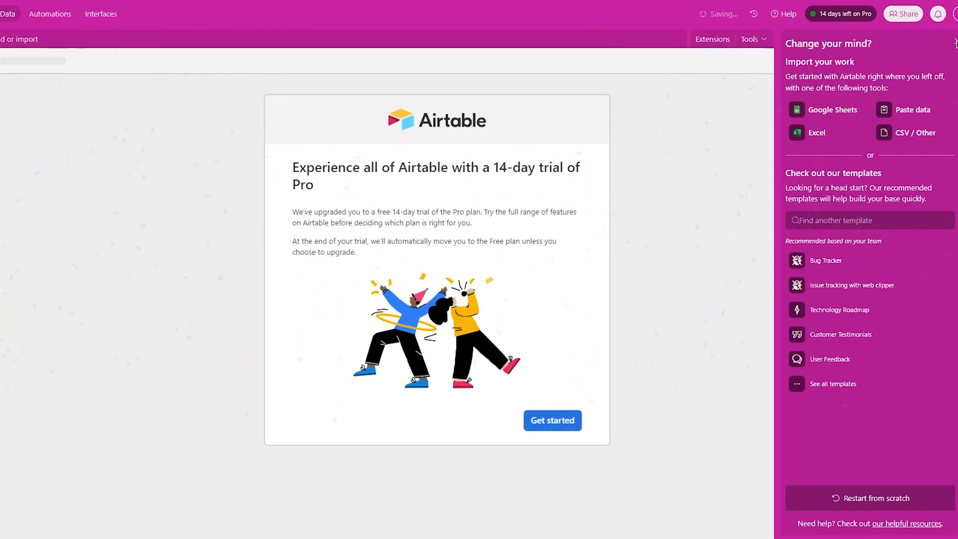
- Dismiss the Pro trial welcome and close the template suggestions panel
{"action": "left_click", "coordinate": [552, 420]}
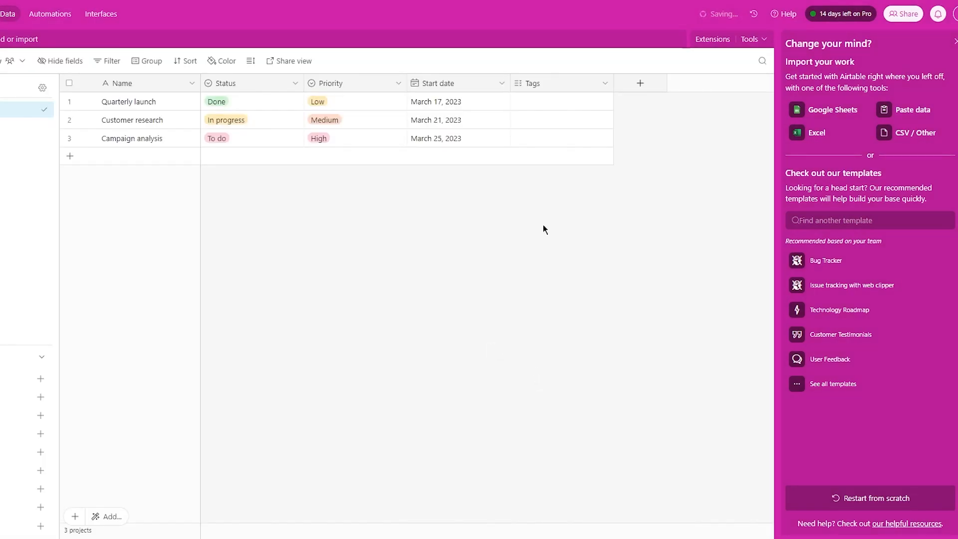
{"action": "left_click", "coordinate": [954, 41]}
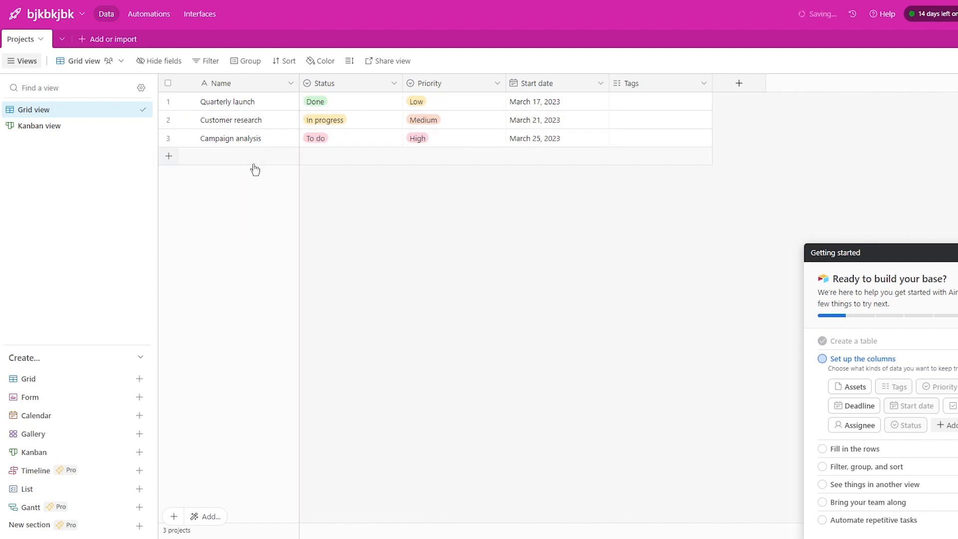
{"action": "left_click", "coordinate": [98, 66]}
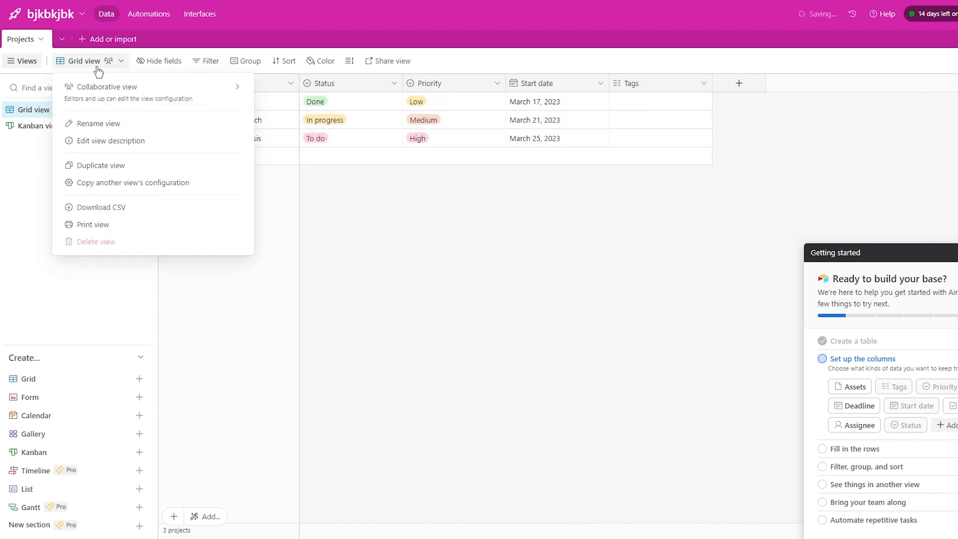
{"action": "left_click", "coordinate": [89, 63]}
{"action": "left_click", "coordinate": [87, 63]}
{"action": "left_click", "coordinate": [100, 121]}
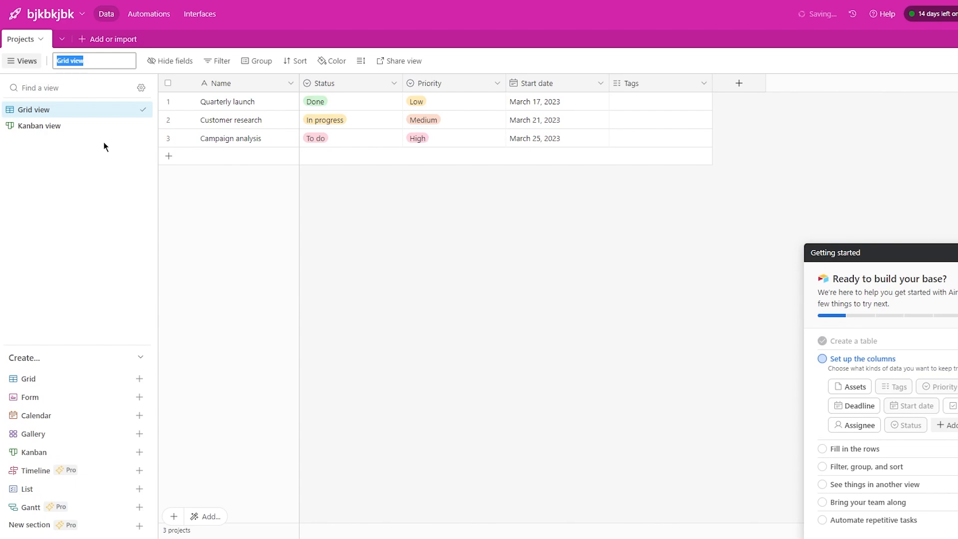
{"action": "left_click", "coordinate": [70, 127]}
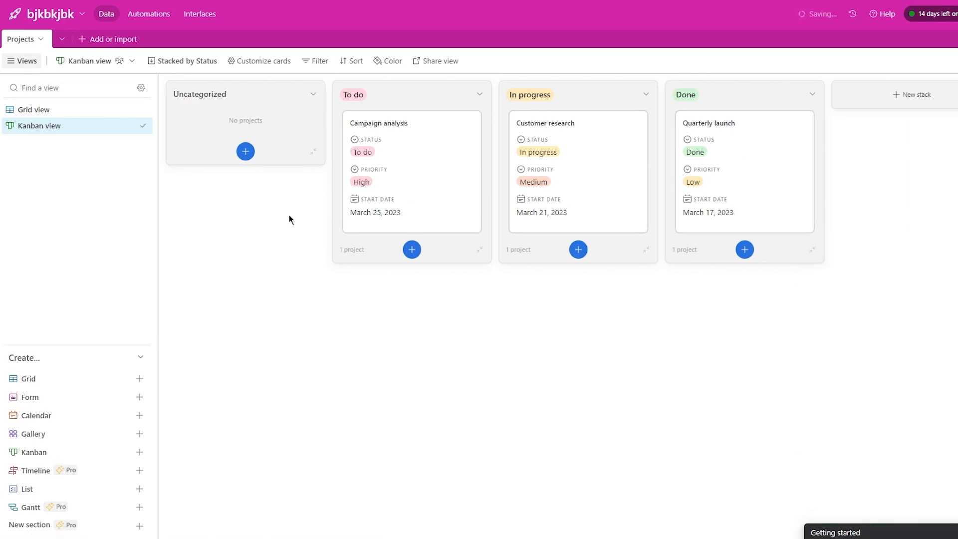
{"action": "left_click", "coordinate": [65, 110]}
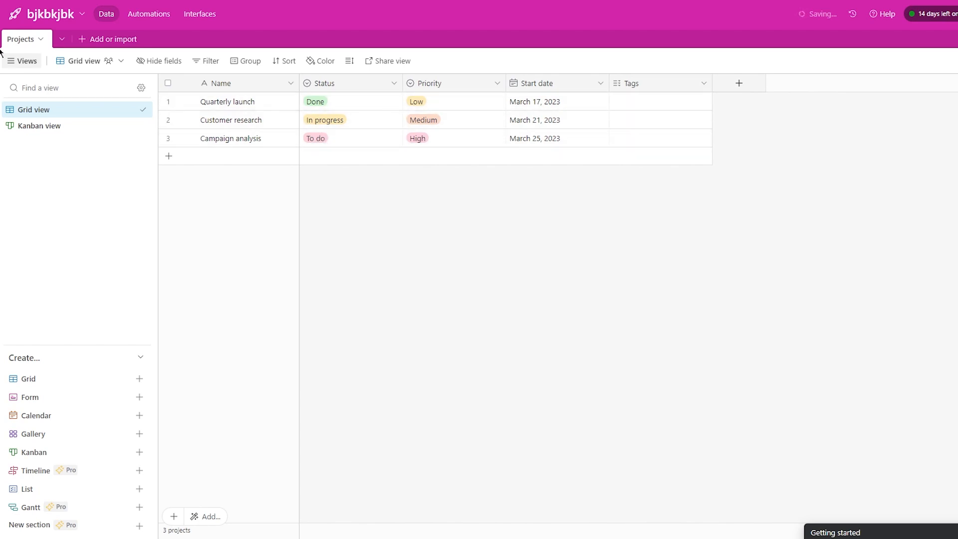
- Create a Calendar view using Start date as its date field, then return to Kanban
{"action": "left_click", "coordinate": [139, 378]}
{"action": "left_click", "coordinate": [140, 415]}
{"action": "left_click", "coordinate": [140, 415]}
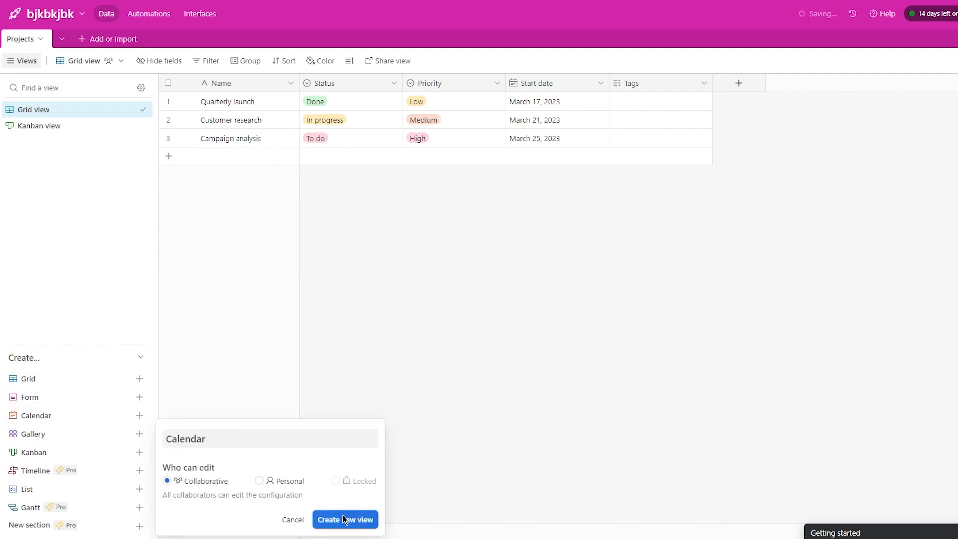
{"action": "left_click", "coordinate": [343, 514]}
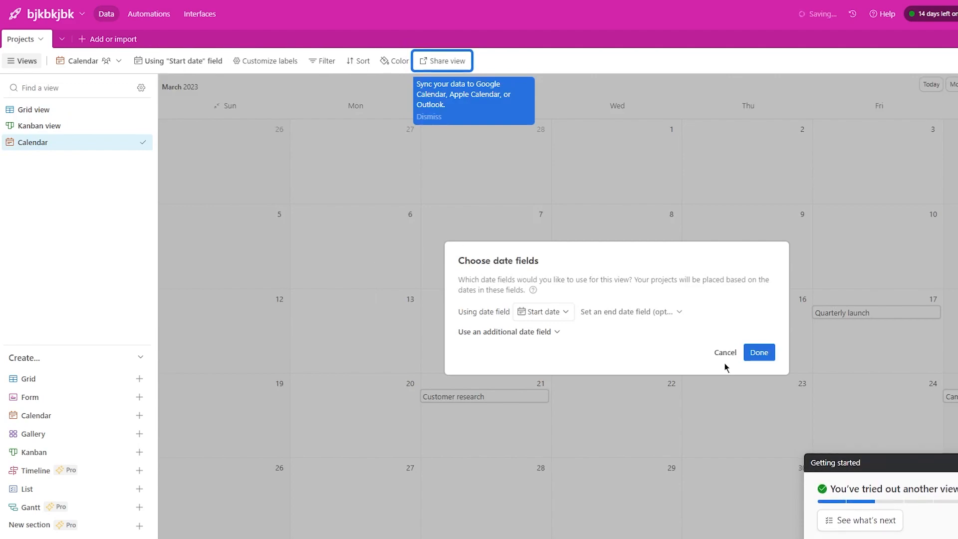
{"action": "left_click", "coordinate": [758, 352]}
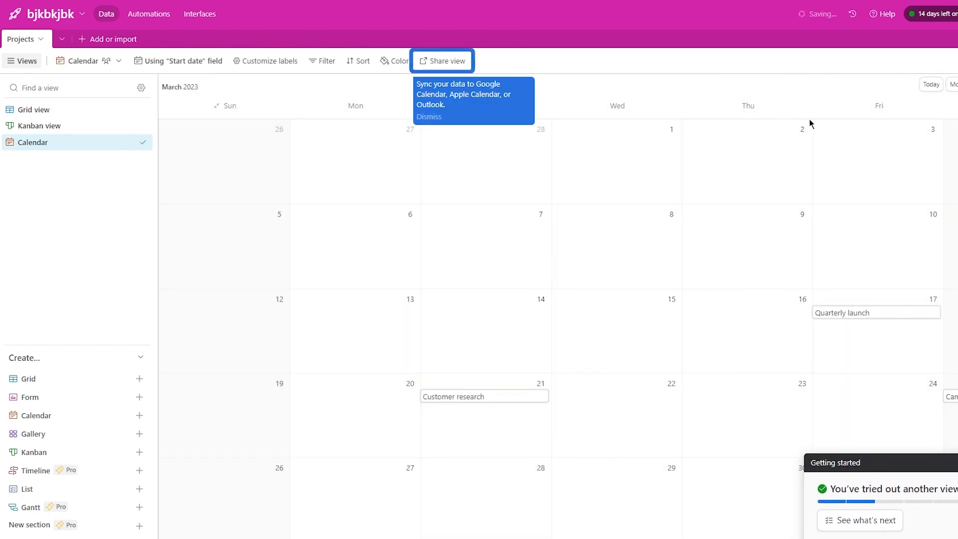
{"action": "left_click", "coordinate": [185, 62]}
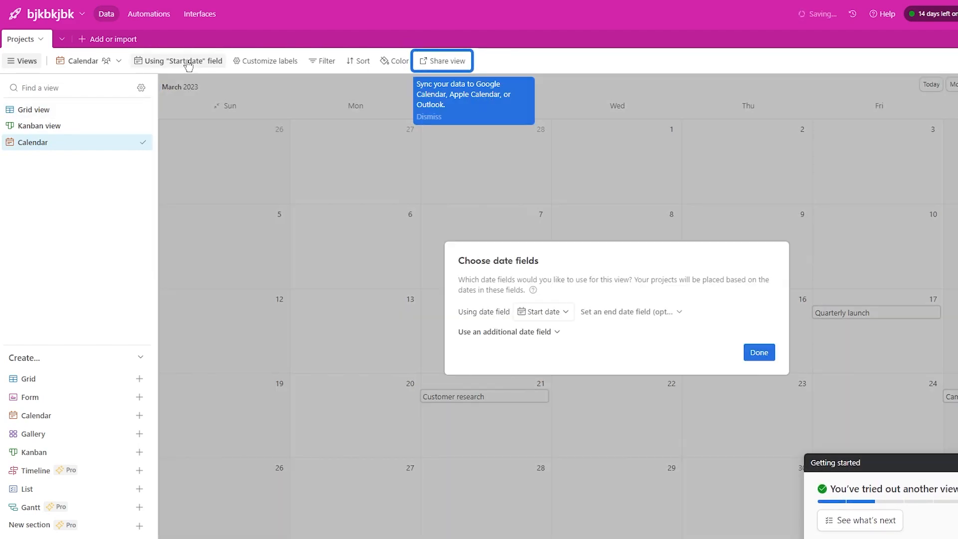
{"action": "left_click", "coordinate": [759, 352]}
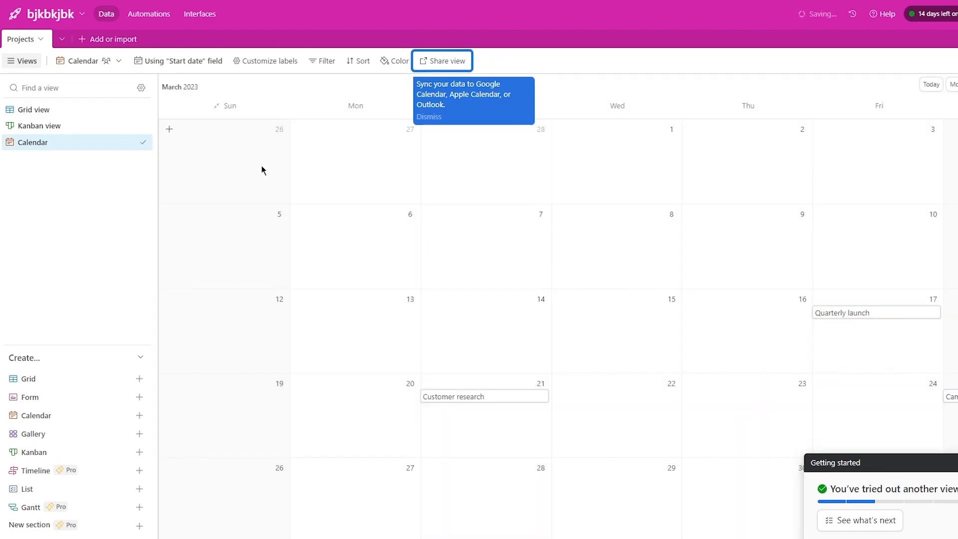
{"action": "left_click", "coordinate": [58, 127]}
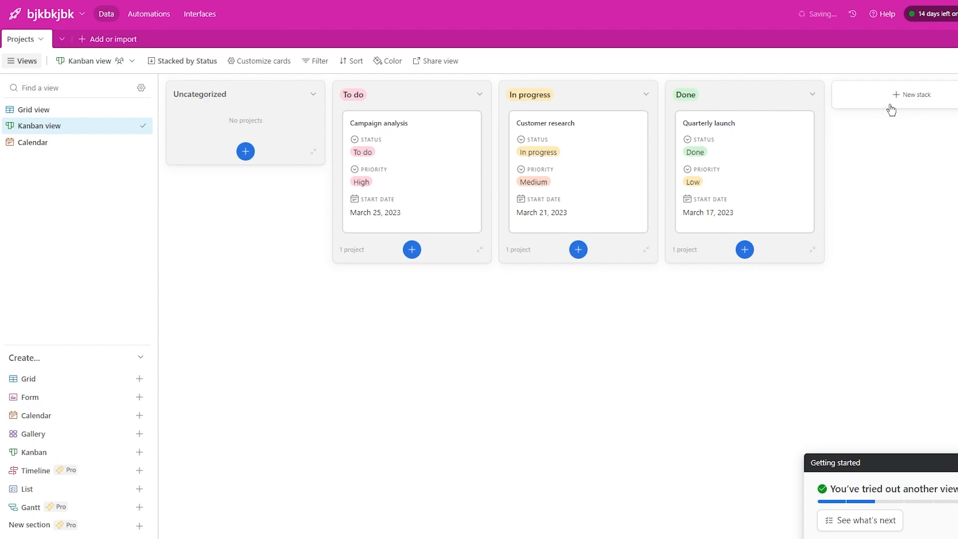
- Delete the Tags field from the Projects table in Grid view
{"action": "left_click", "coordinate": [85, 109]}
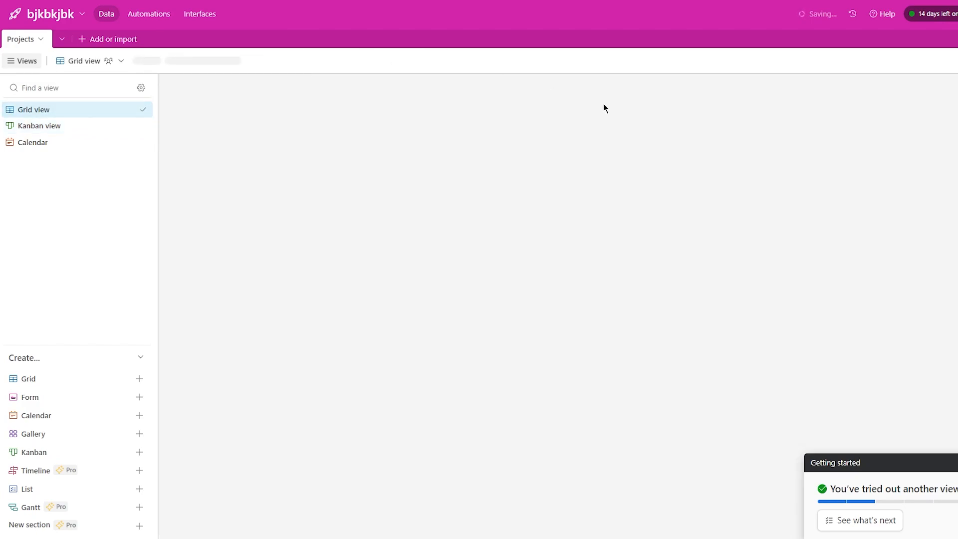
{"action": "left_click", "coordinate": [742, 87]}
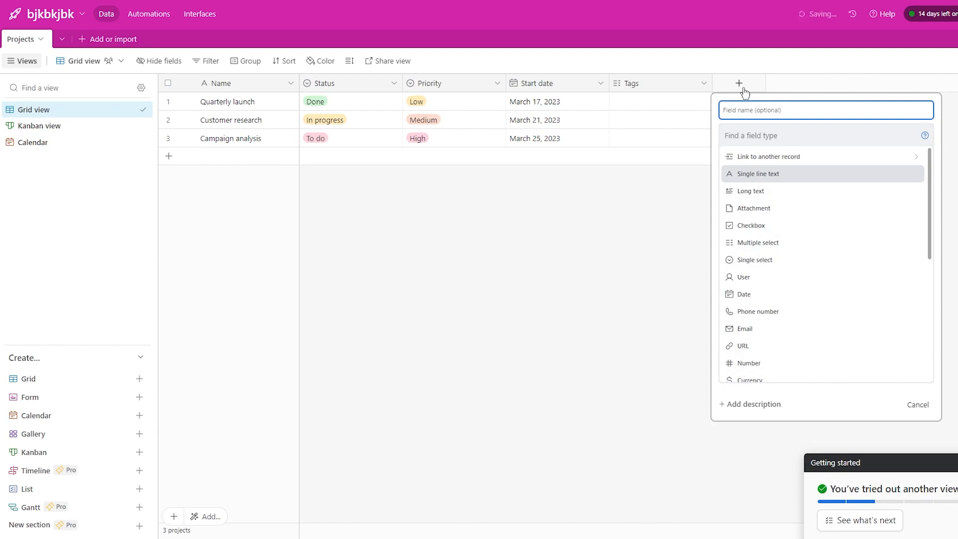
{"action": "left_click", "coordinate": [742, 89]}
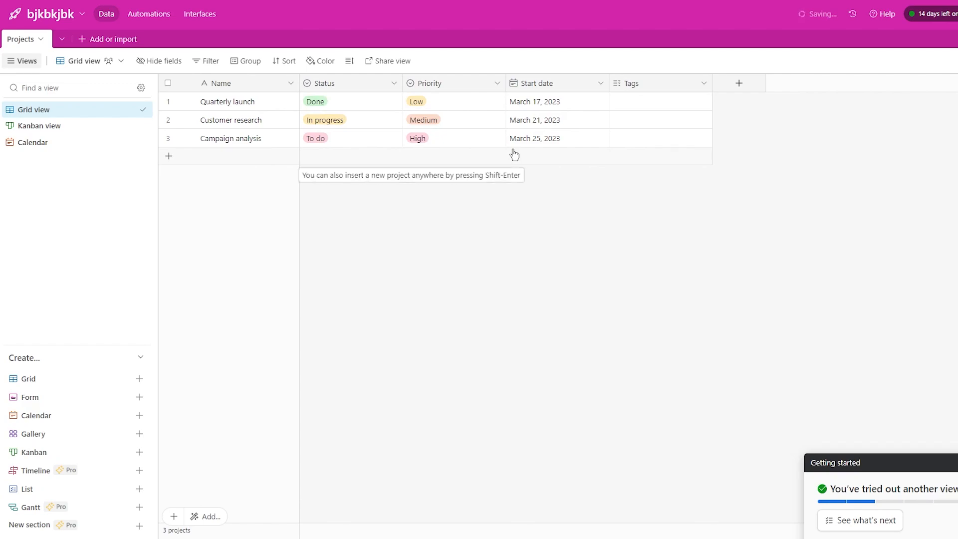
{"action": "left_click", "coordinate": [600, 84]}
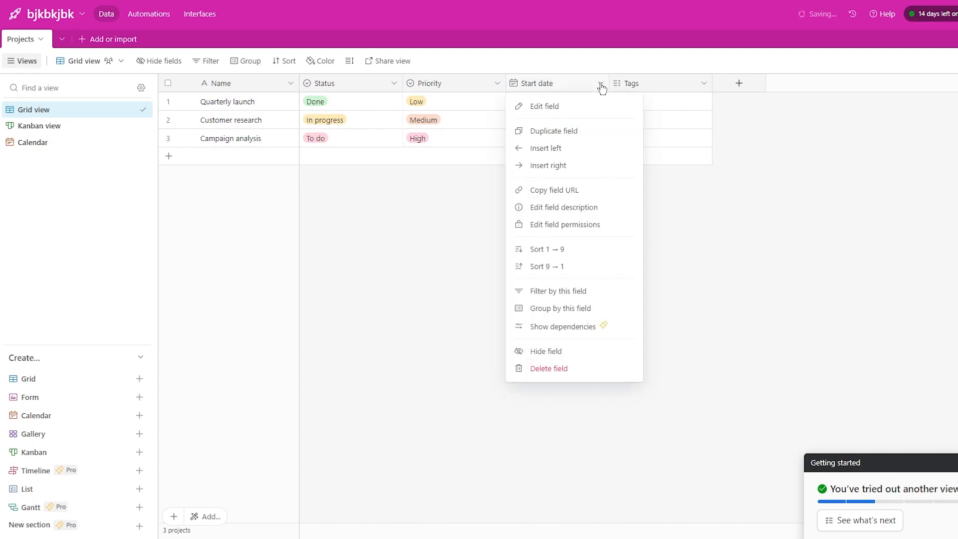
{"action": "left_click", "coordinate": [732, 216]}
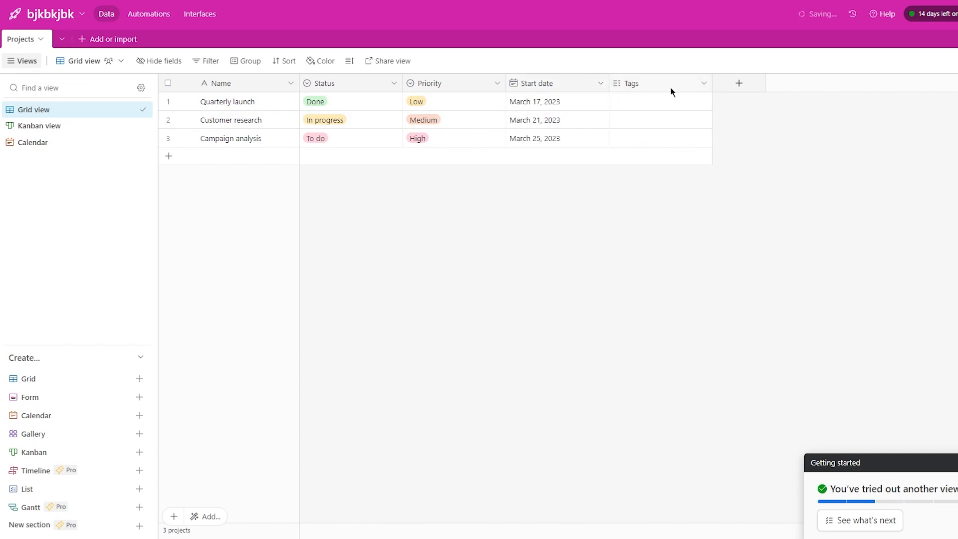
{"action": "left_click", "coordinate": [703, 85]}
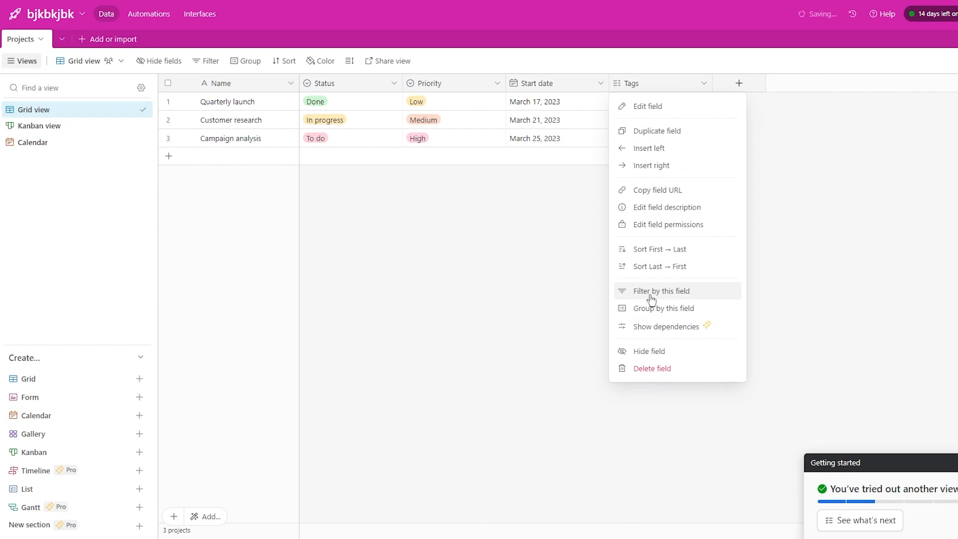
{"action": "left_click", "coordinate": [653, 369]}
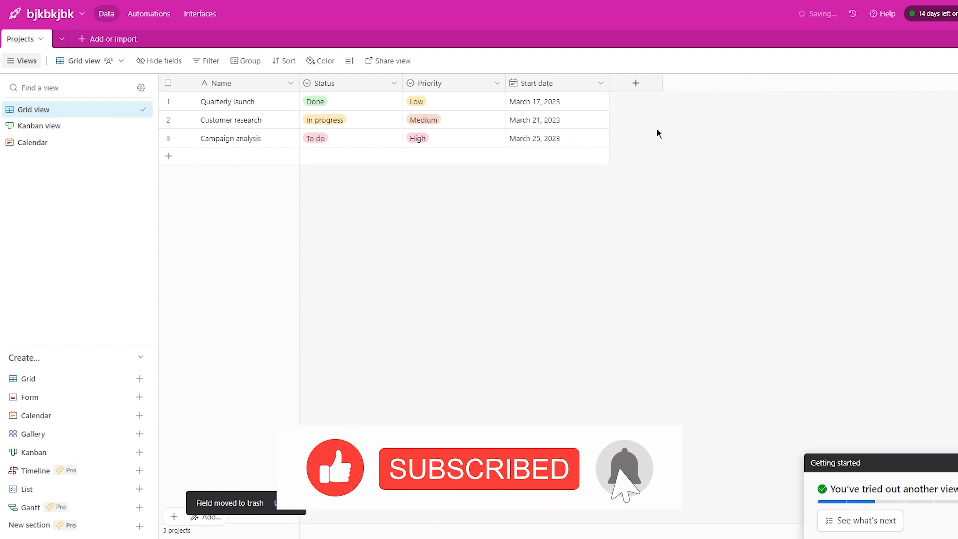
- Create a new Phone number field in the grid, then show the Kanban board
{"action": "left_click", "coordinate": [635, 83]}
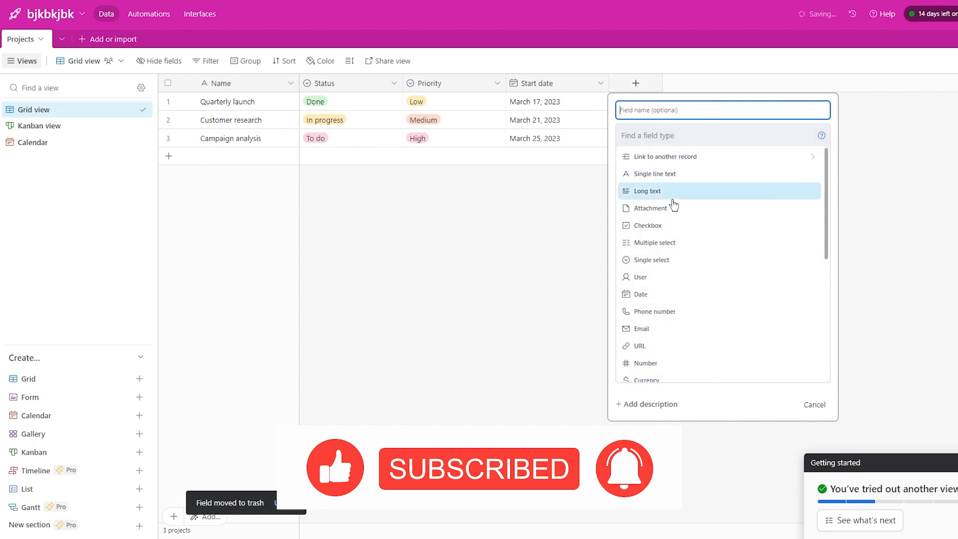
{"action": "left_click", "coordinate": [665, 321]}
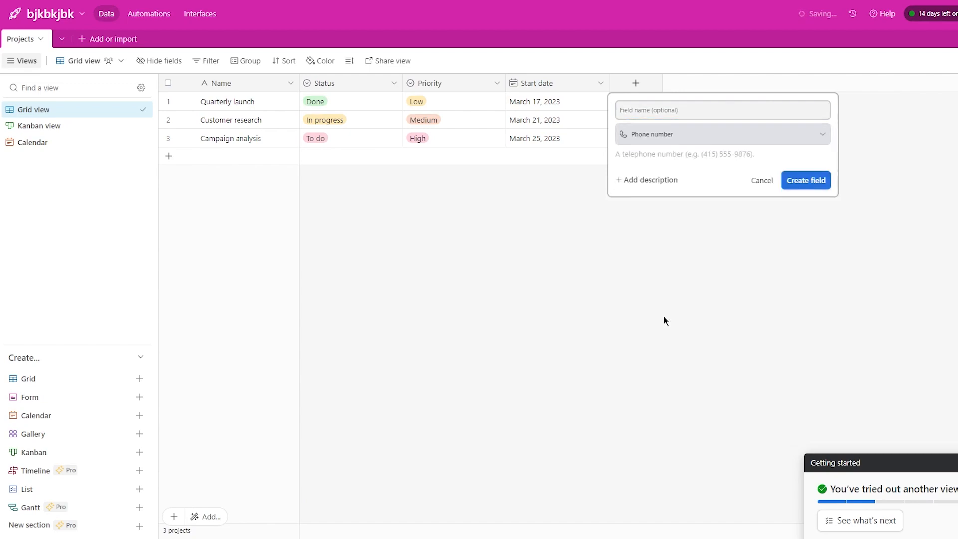
{"action": "left_click", "coordinate": [798, 182]}
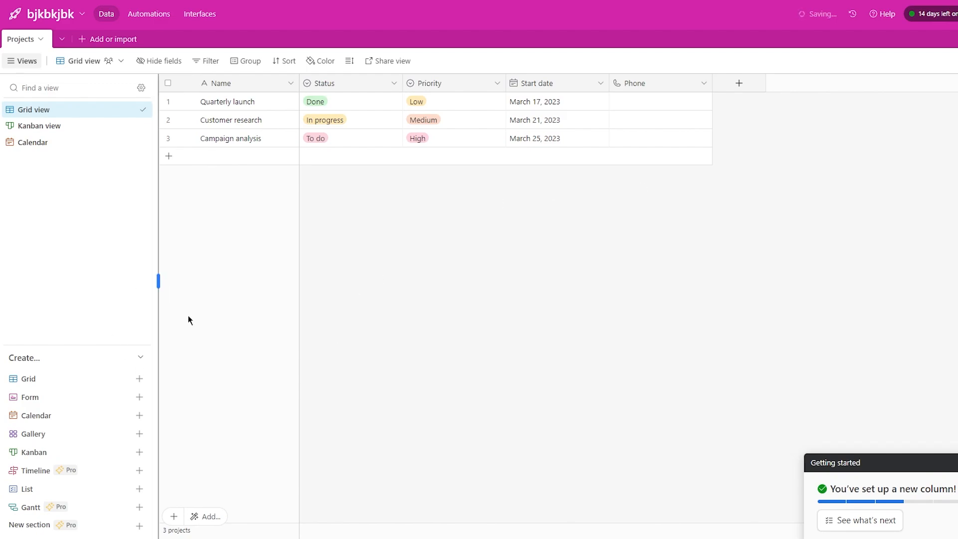
{"action": "left_click", "coordinate": [79, 127]}
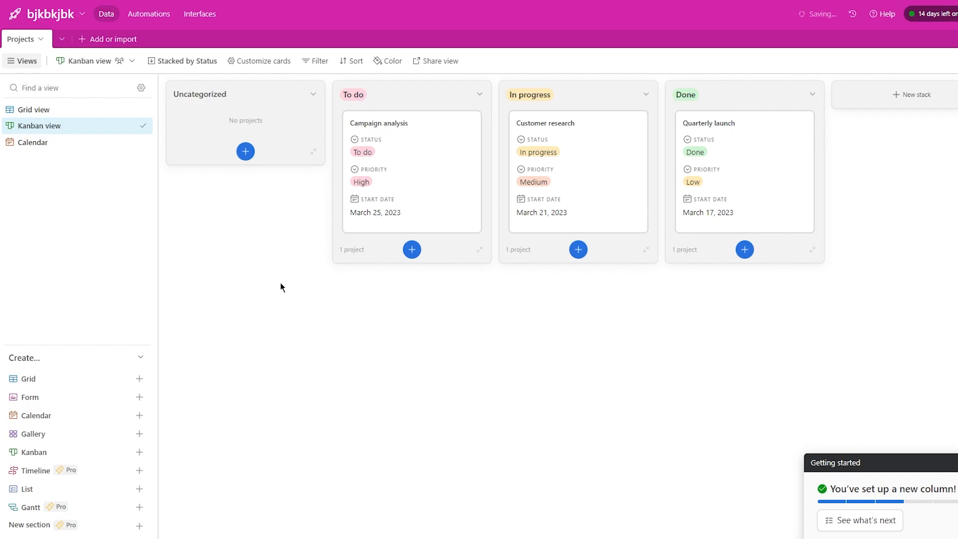
- Drag the Campaign analysis card into the Done stack on the Kanban board
{"action": "left_click_drag", "start_coordinate": [406, 182], "coordinate": [257, 135]}
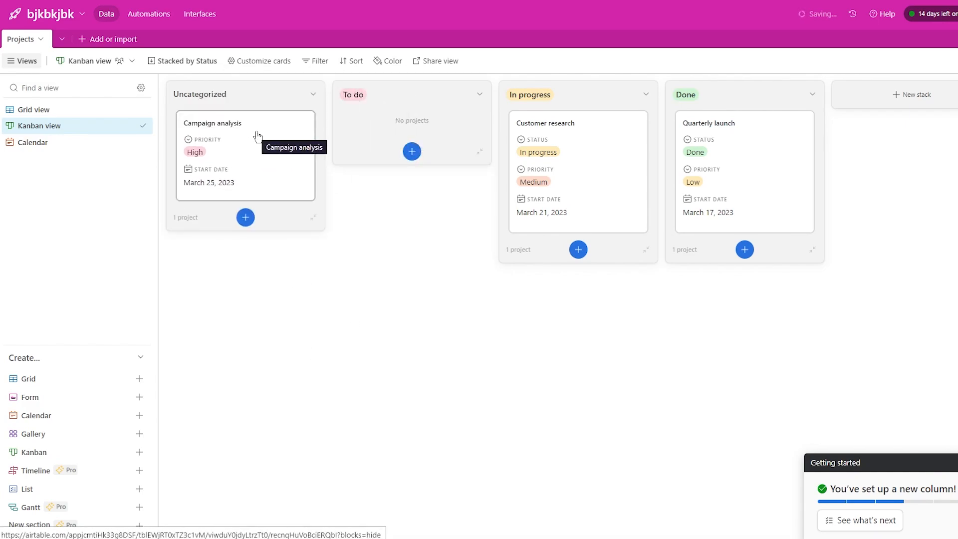
{"action": "left_click_drag", "start_coordinate": [290, 151], "coordinate": [748, 158]}
{"action": "left_click_drag", "start_coordinate": [552, 165], "coordinate": [335, 120]}
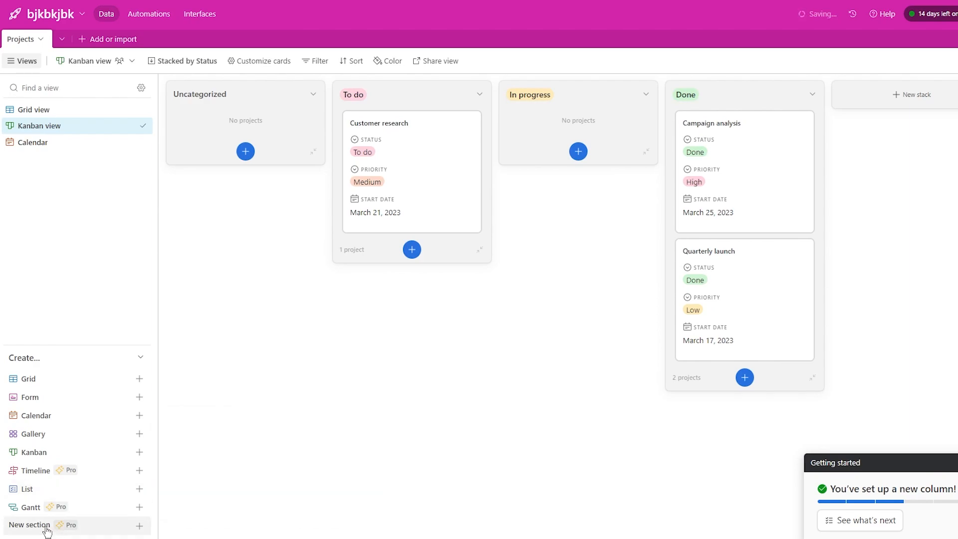
- Filter the Projects grid to Priority is Medium, leaving only Customer research
{"action": "left_click", "coordinate": [317, 62]}
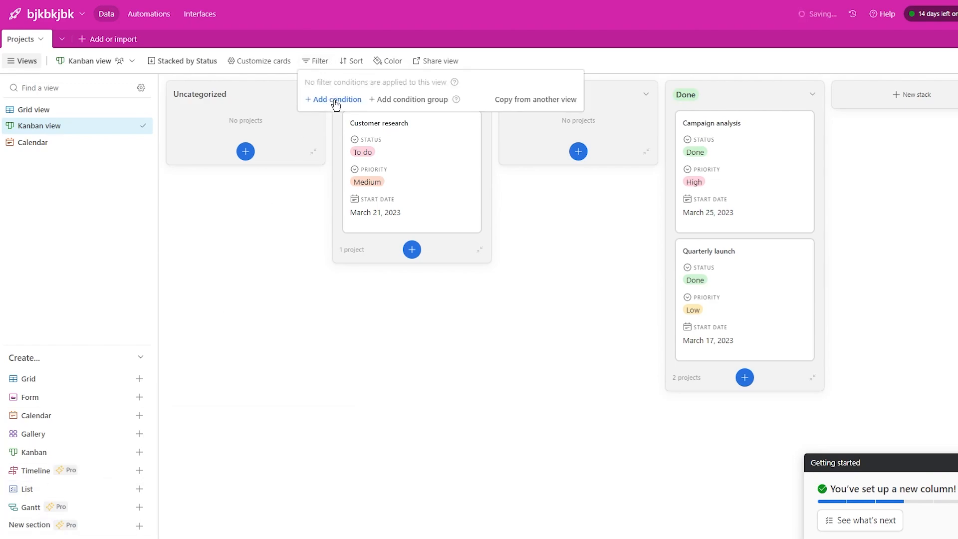
{"action": "left_click", "coordinate": [50, 109]}
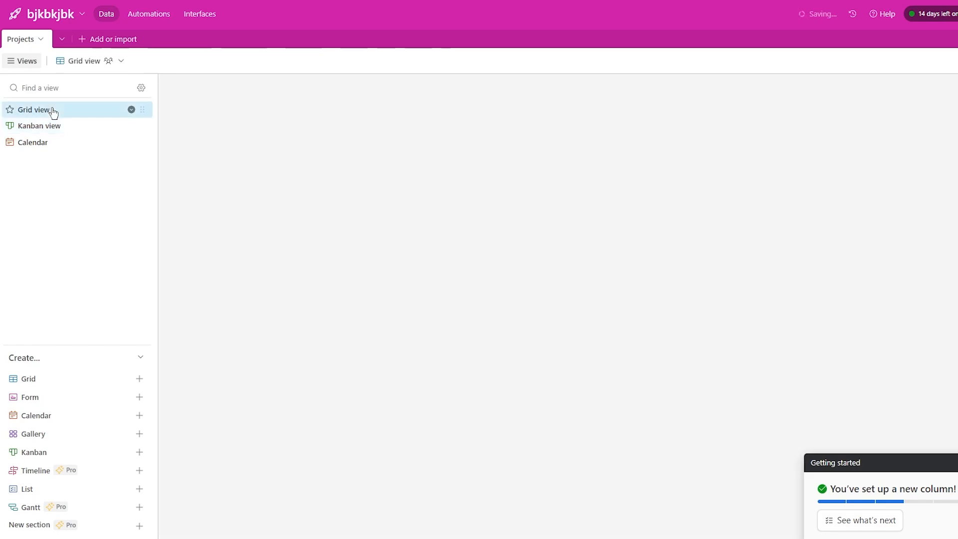
{"action": "left_click", "coordinate": [198, 65]}
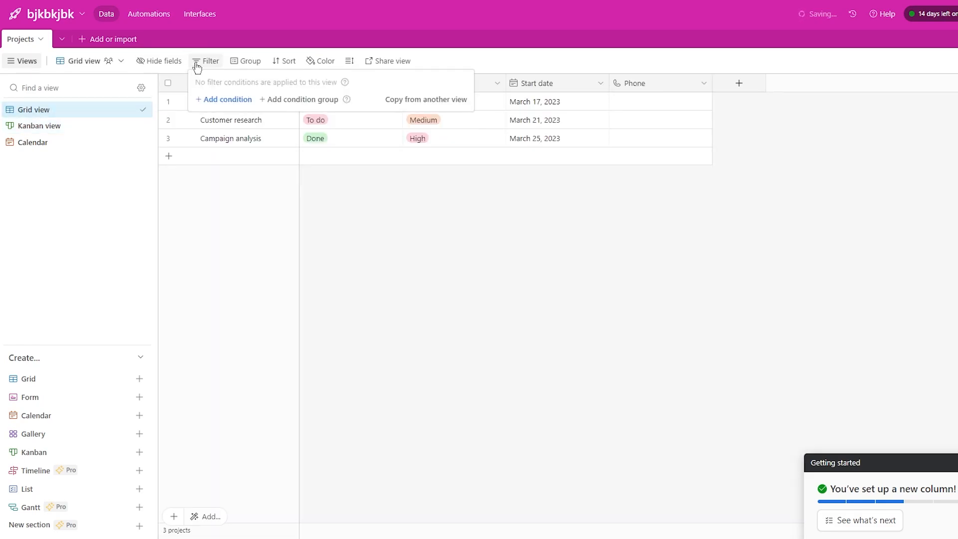
{"action": "left_click", "coordinate": [234, 99]}
{"action": "left_click", "coordinate": [270, 99]}
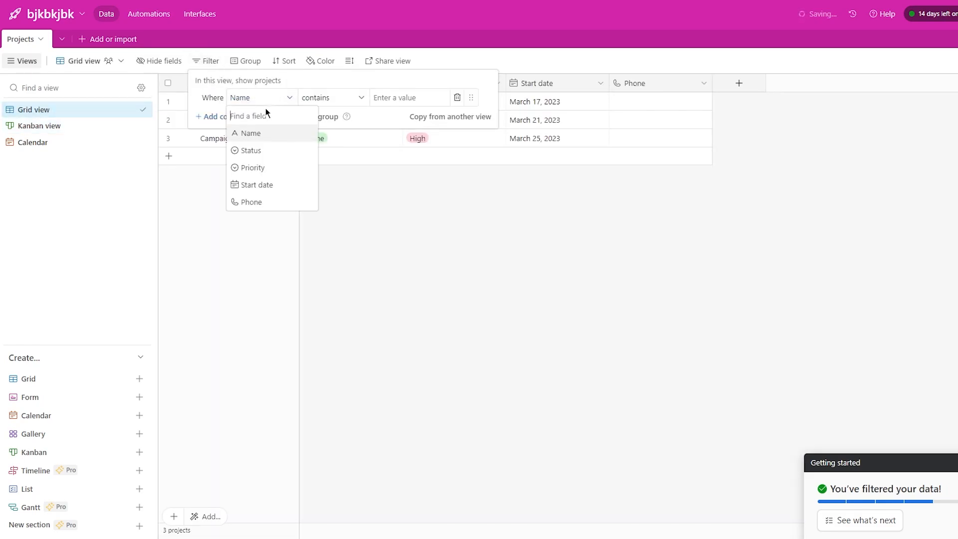
{"action": "left_click", "coordinate": [269, 168]}
{"action": "left_click", "coordinate": [346, 97]}
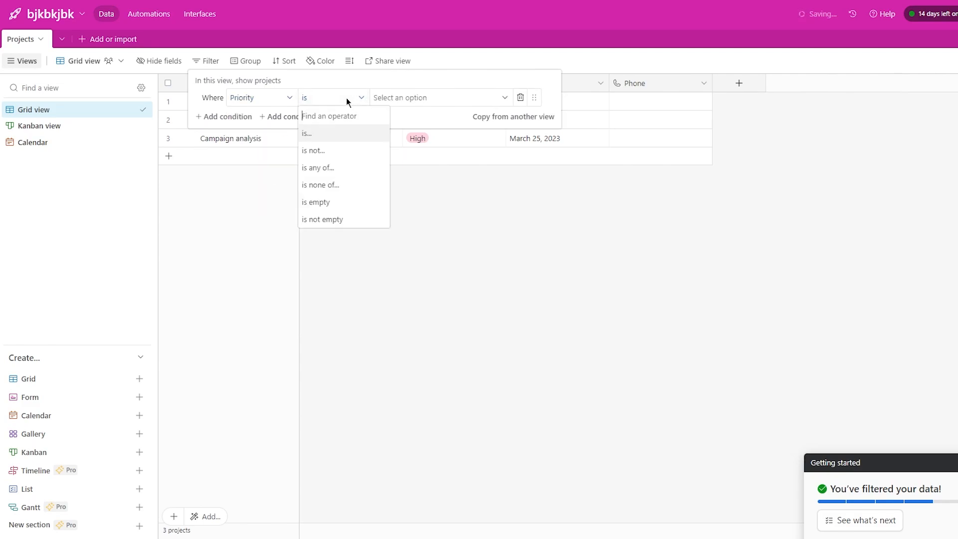
{"action": "left_click", "coordinate": [328, 133]}
{"action": "left_click", "coordinate": [424, 98]}
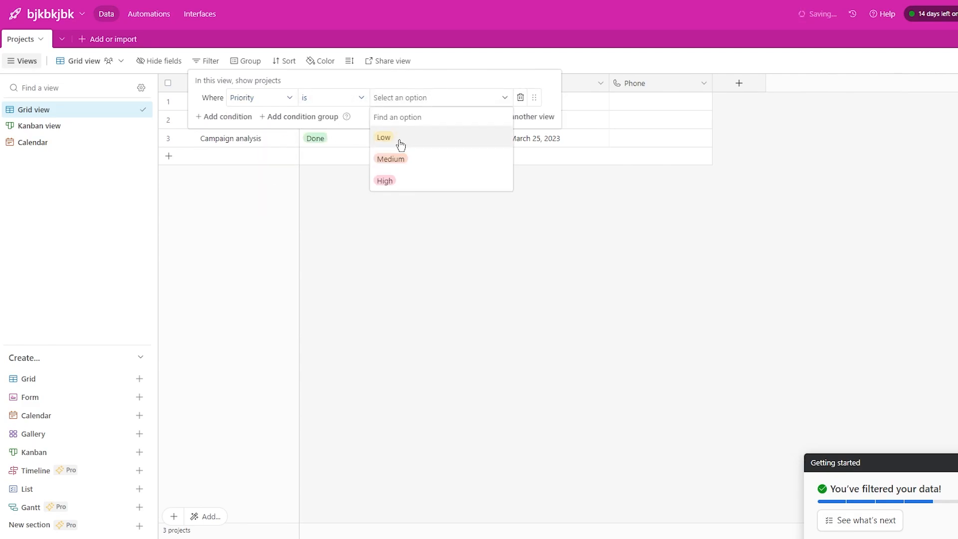
{"action": "left_click", "coordinate": [391, 158]}
{"action": "left_click", "coordinate": [479, 218]}
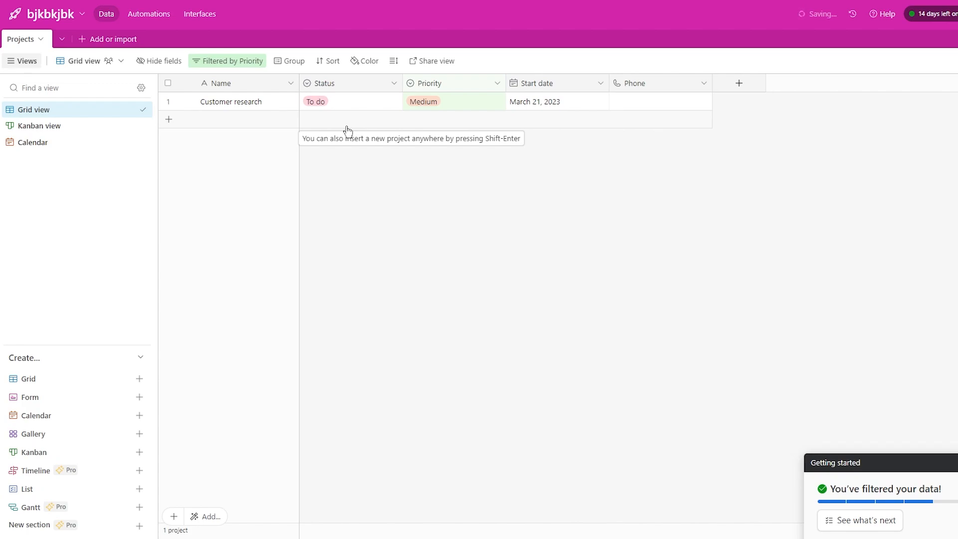
{"action": "left_click", "coordinate": [46, 417]}
- Add Calendar 2 keyed on Start date, kept in month layout for March 2023
{"action": "left_click", "coordinate": [348, 519]}
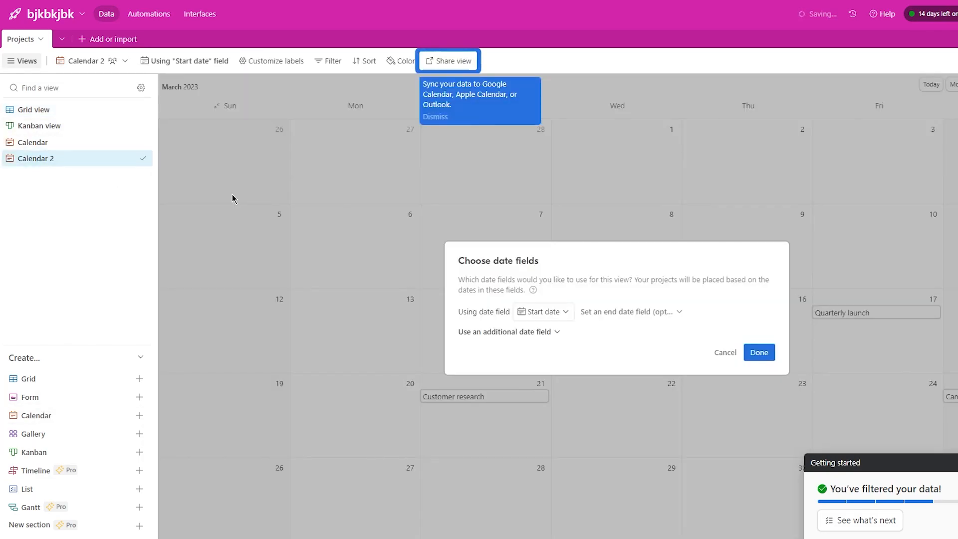
{"action": "left_click", "coordinate": [759, 352]}
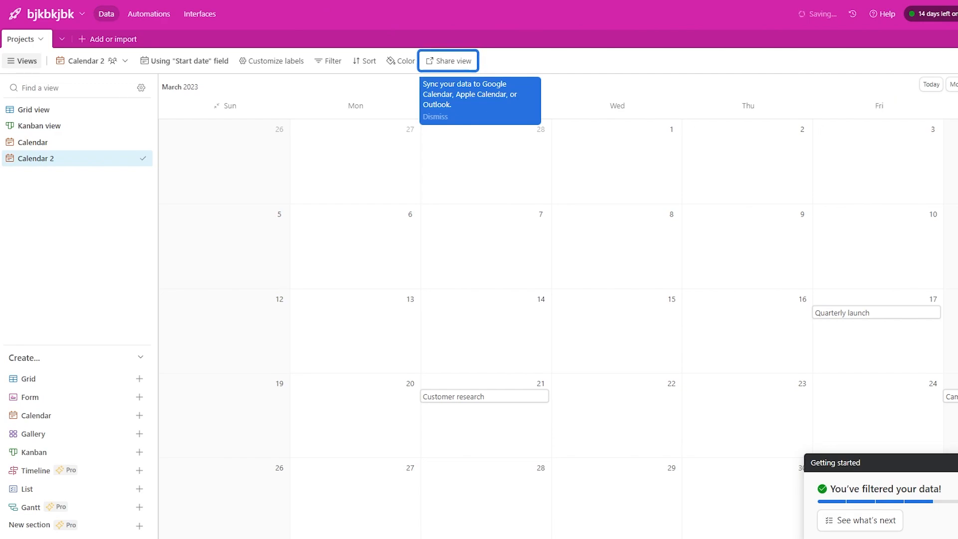
{"action": "left_click", "coordinate": [854, 85]}
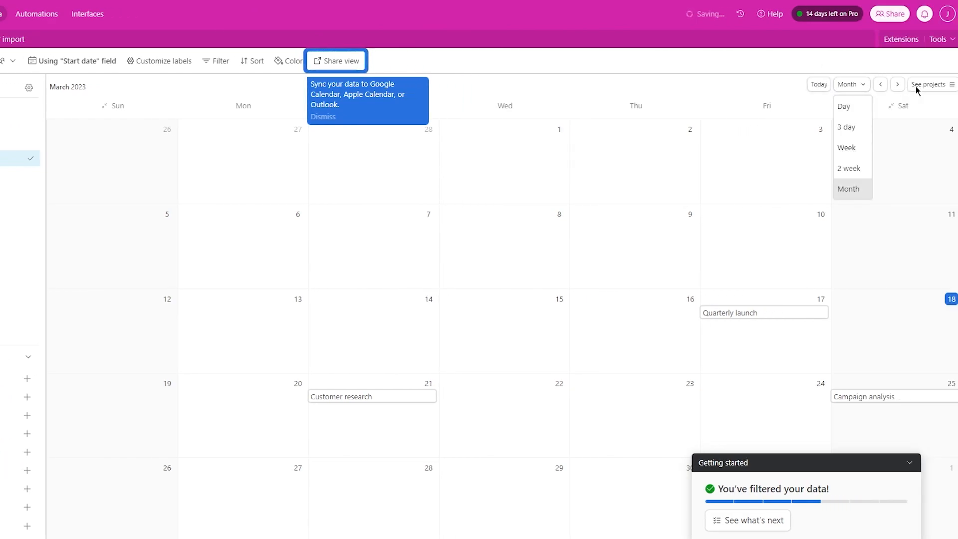
{"action": "left_click", "coordinate": [731, 81]}
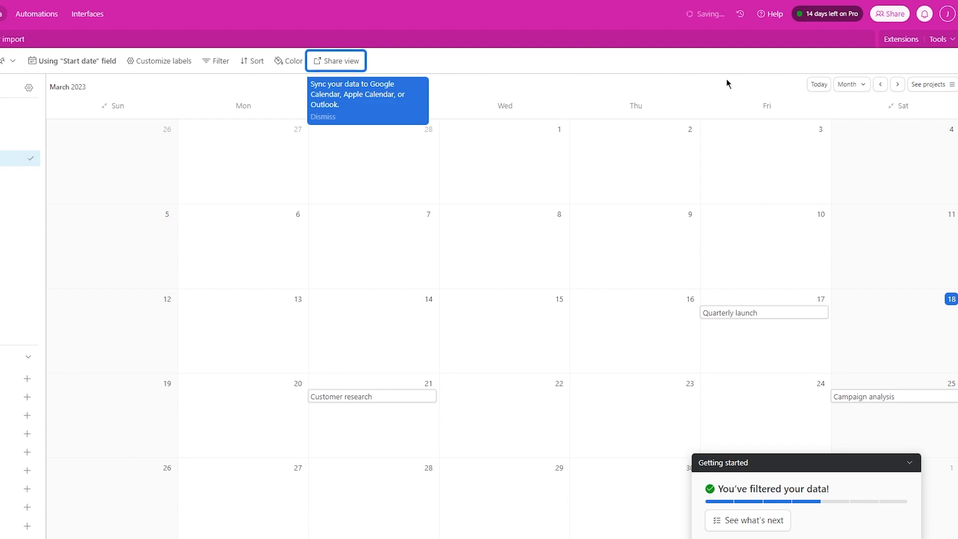
{"action": "left_click", "coordinate": [957, 14]}
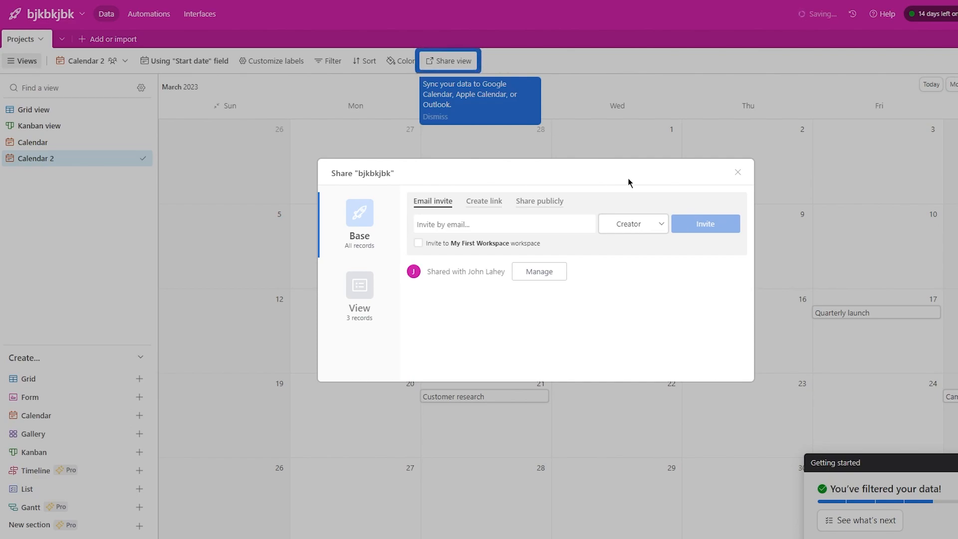
{"action": "left_click", "coordinate": [740, 172]}
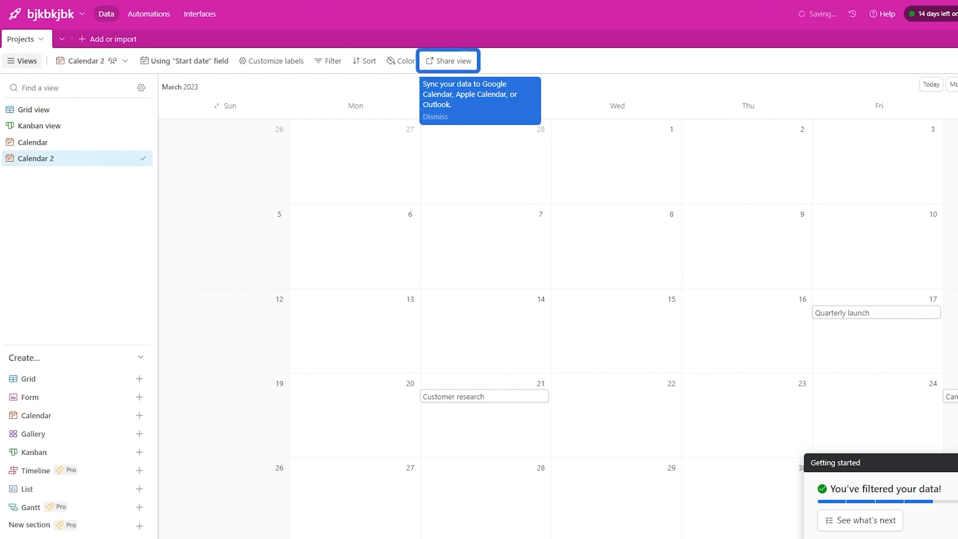
{"action": "key", "text": "ctrl+t"}
{"action": "type", "text": "airta"}
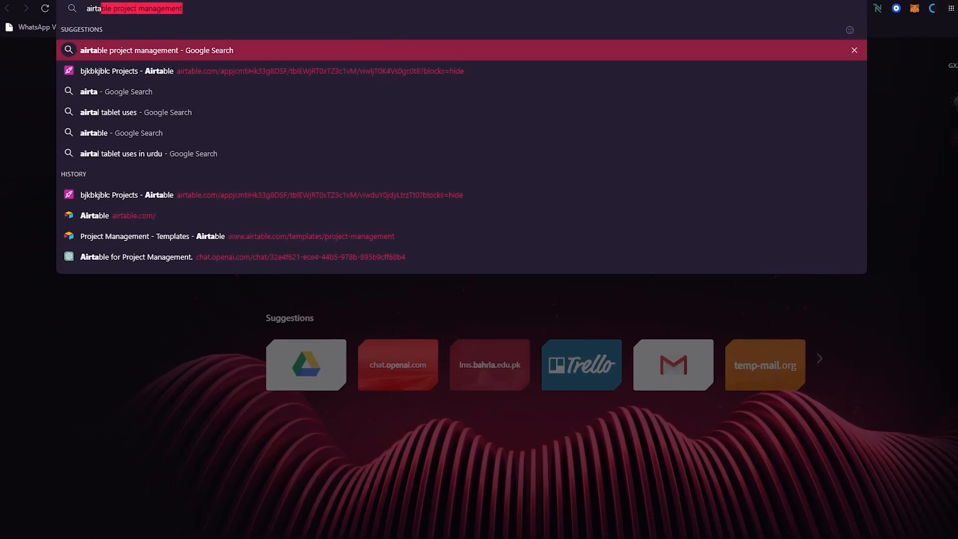
{"action": "type", "text": "ble mobile app"}
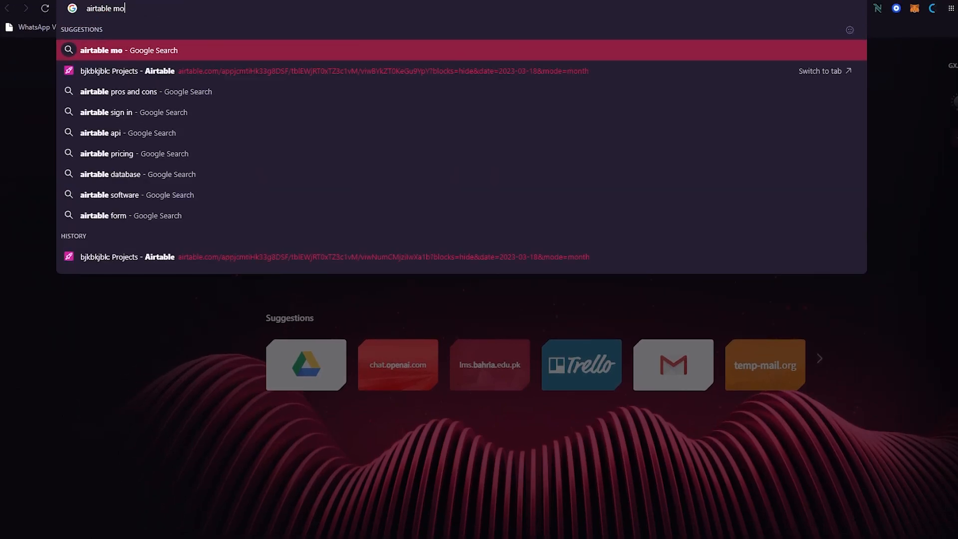
{"action": "key", "text": "Return"}
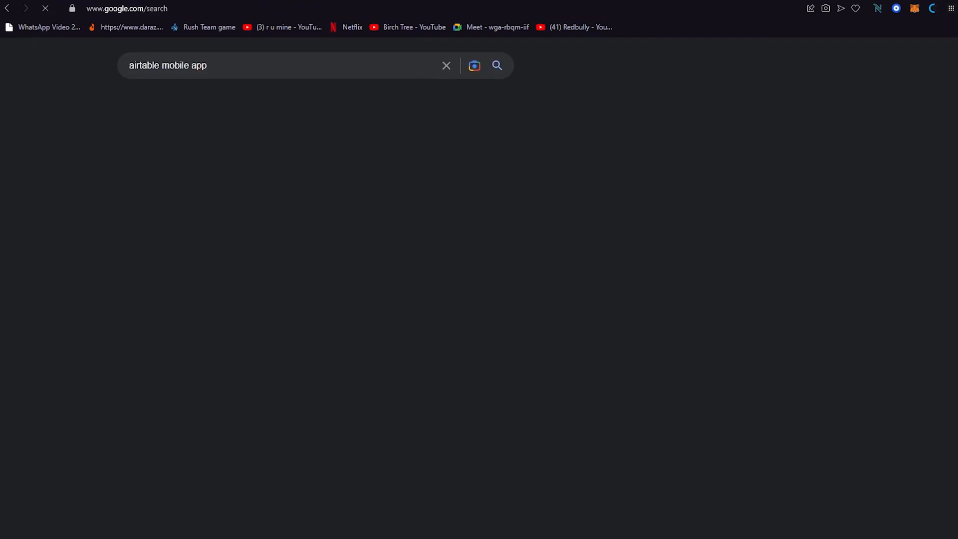
{"action": "left_click", "coordinate": [183, 62]}
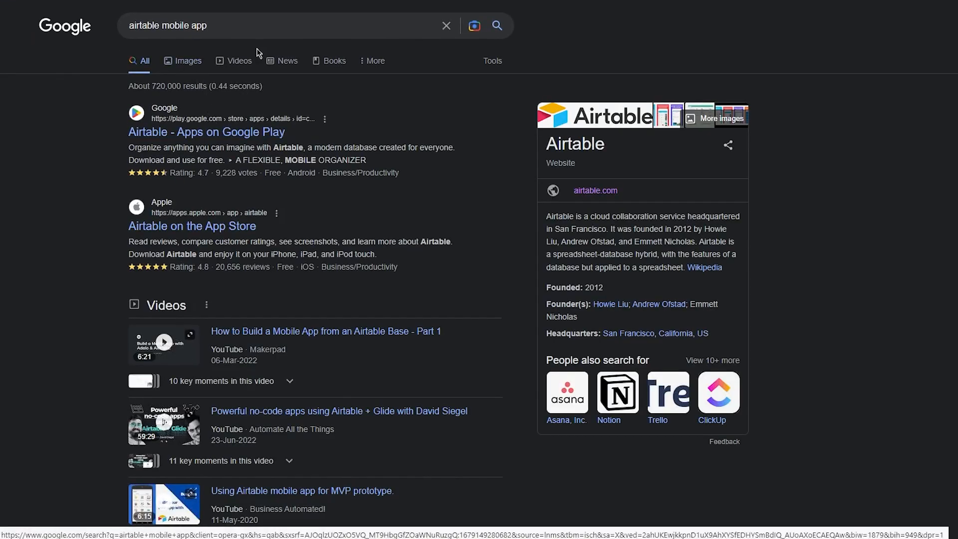